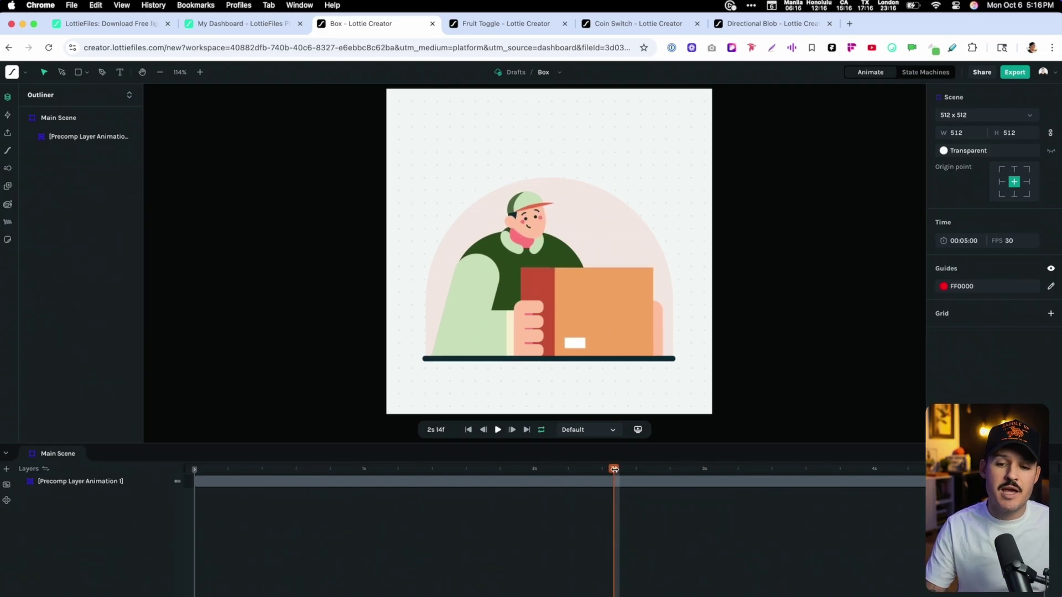
Rewind the box animation to its start and show the Main Scene's empty segments list.
drag(613, 469, 238, 483)
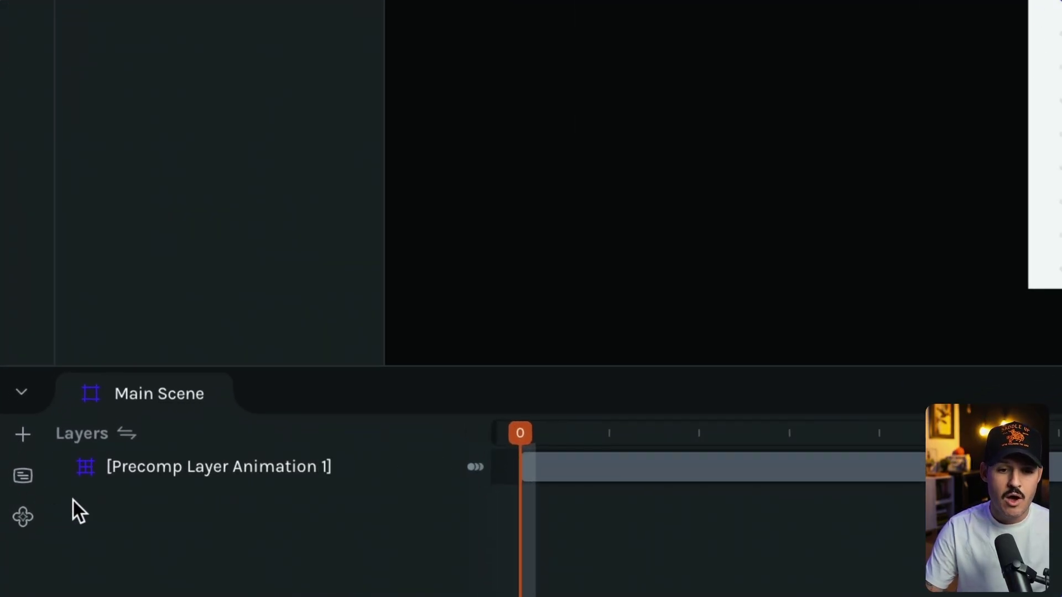
click(22, 478)
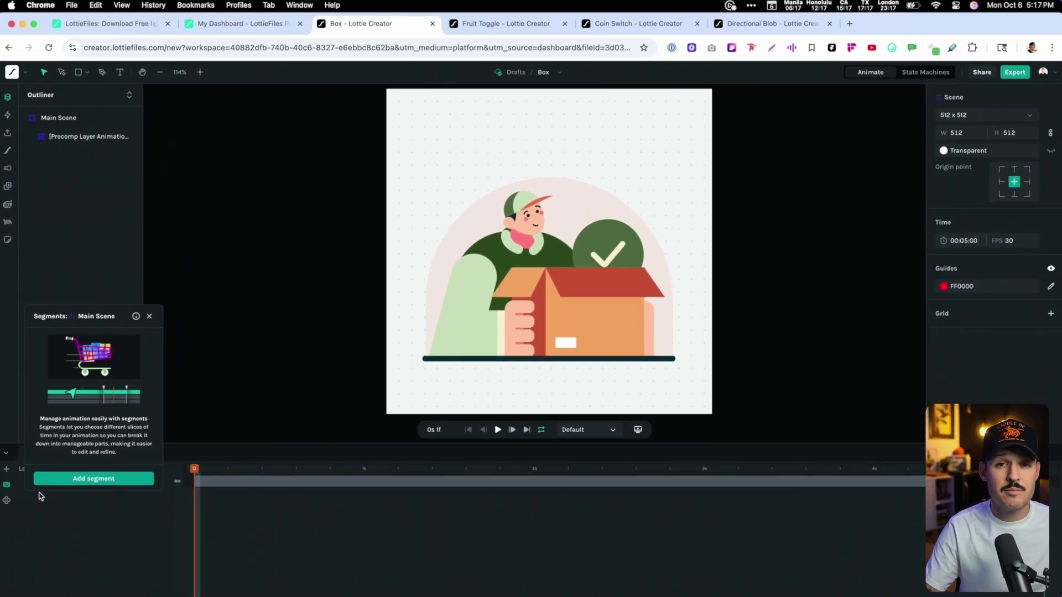
Add a segment matched to a frame 0–9 work area and rename it Idle.
click(91, 479)
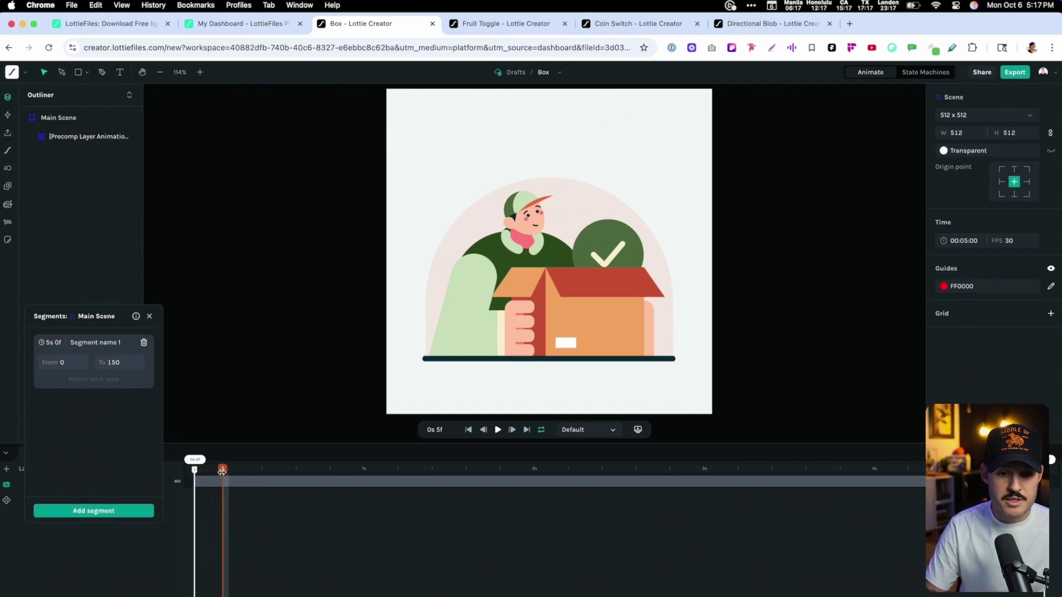
drag(221, 470, 259, 471)
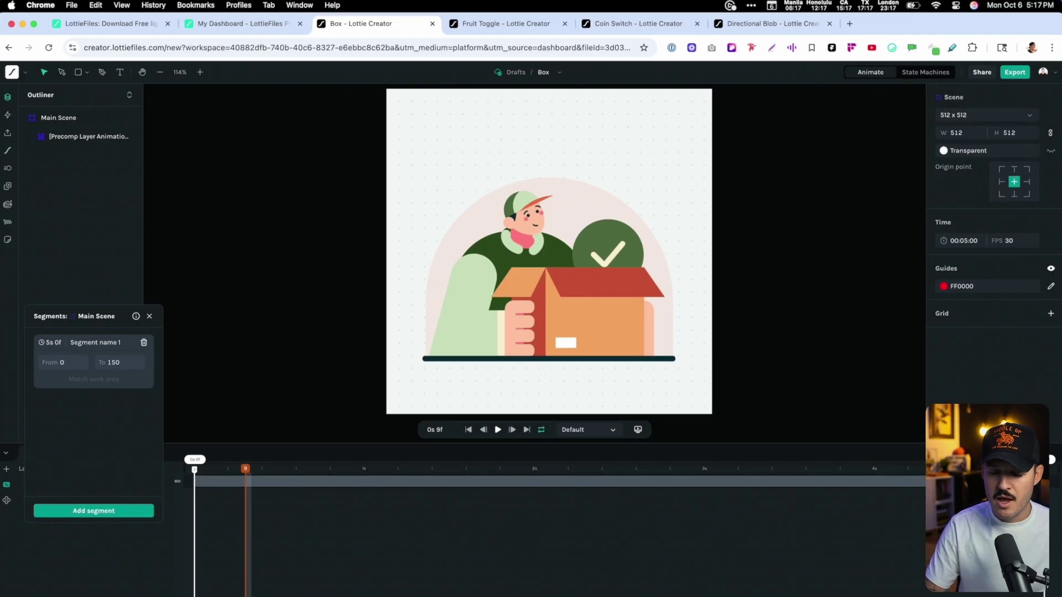
drag(1049, 459, 366, 461)
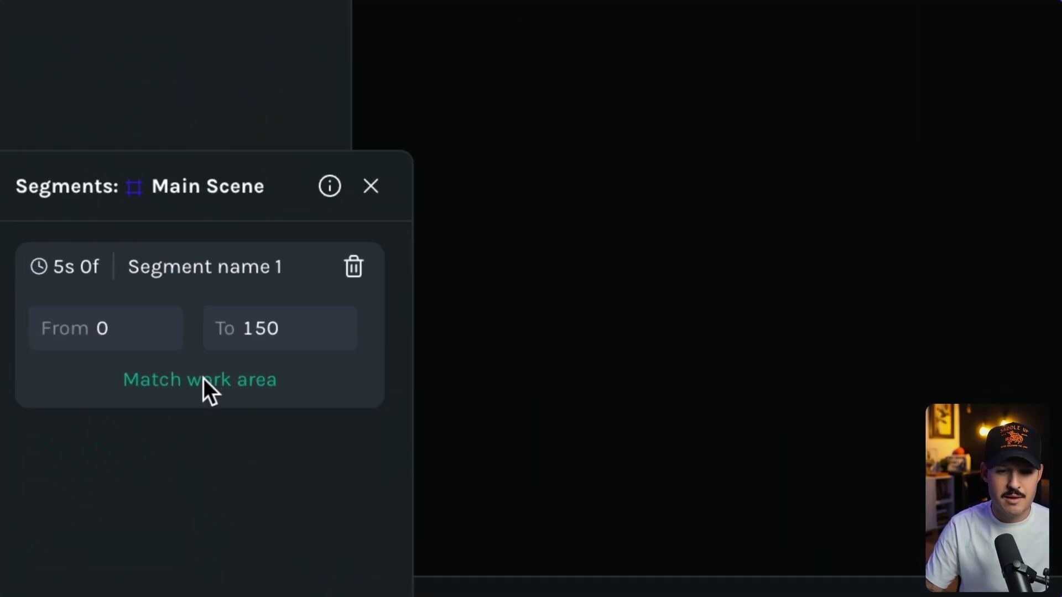
click(204, 379)
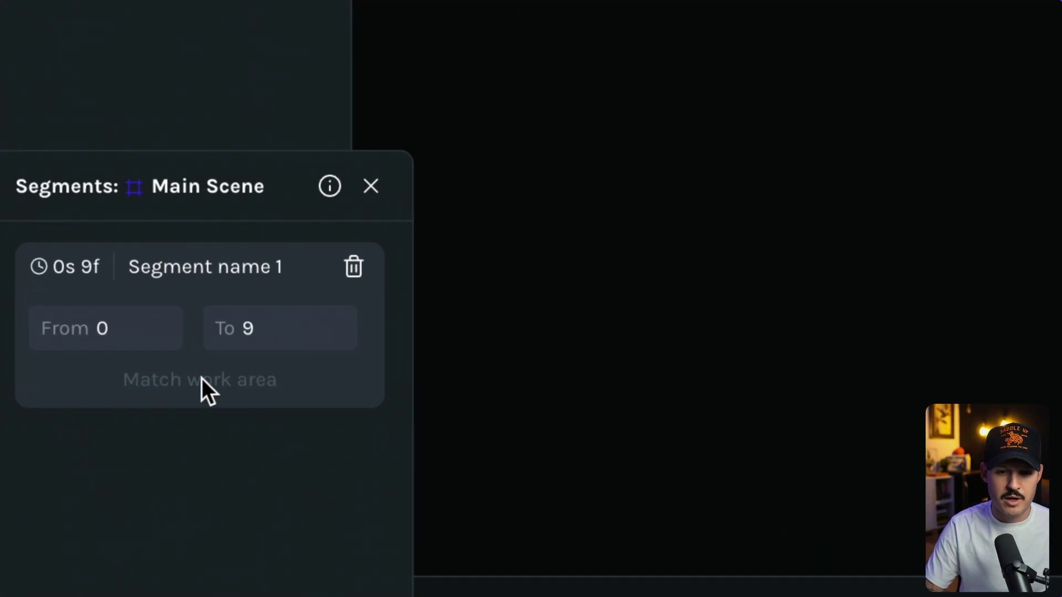
click(213, 267)
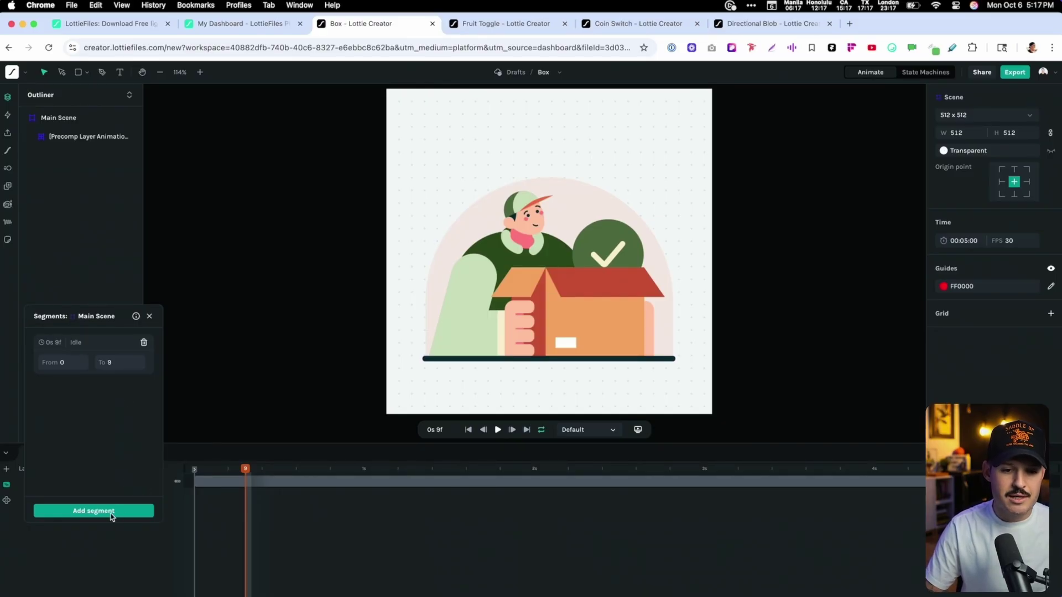
Add a second segment matched to a work area spanning frames 7 to 34.
click(112, 517)
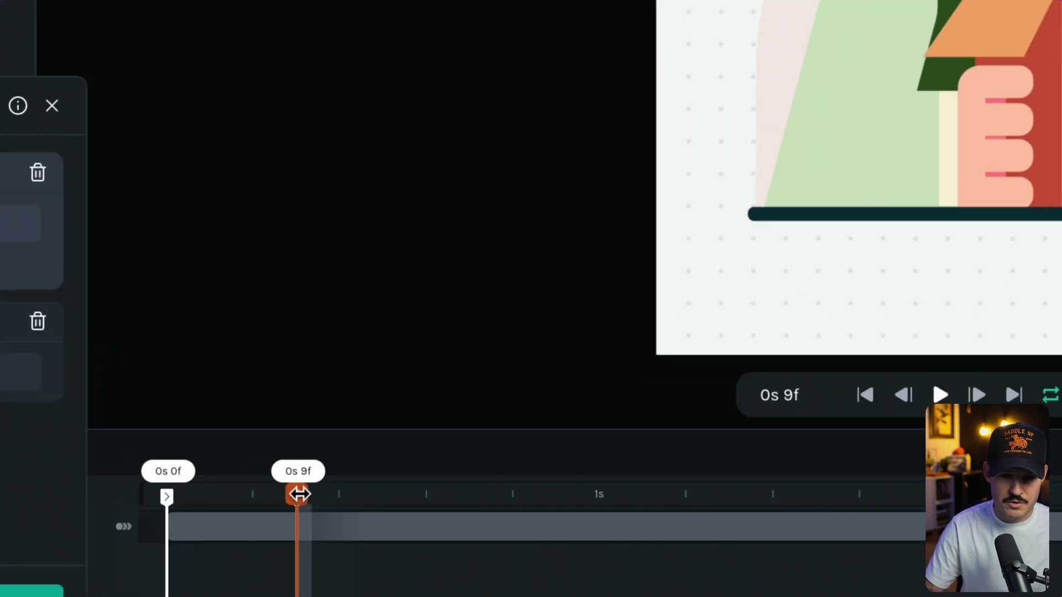
key(Left)
key(Left)
drag(296, 497, 570, 497)
drag(168, 498, 267, 496)
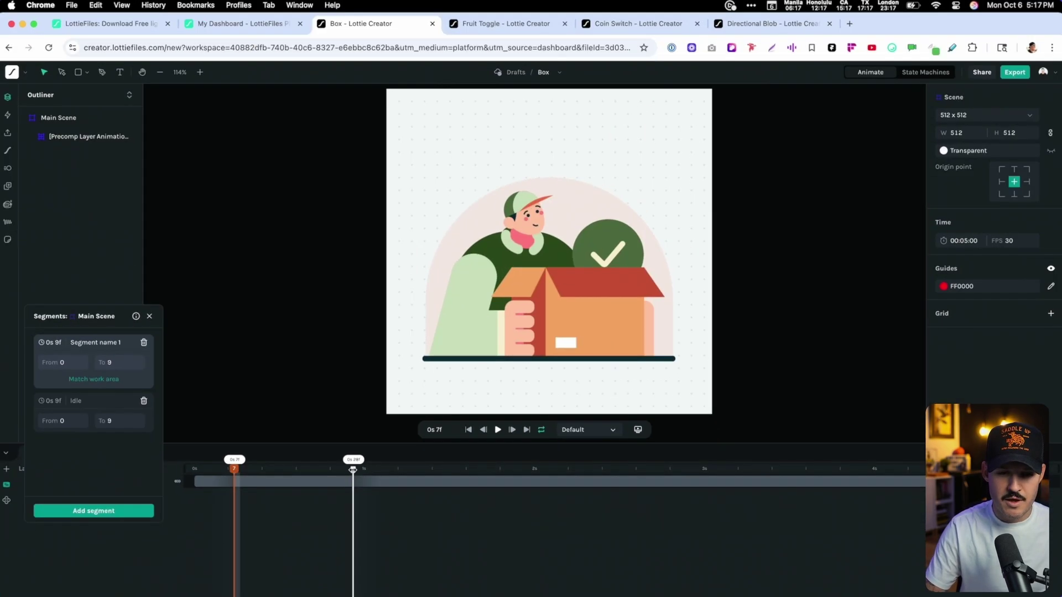
mouse_move(274, 472)
mouse_down()
mouse_move(350, 470)
mouse_move(254, 470)
mouse_move(370, 468)
mouse_up()
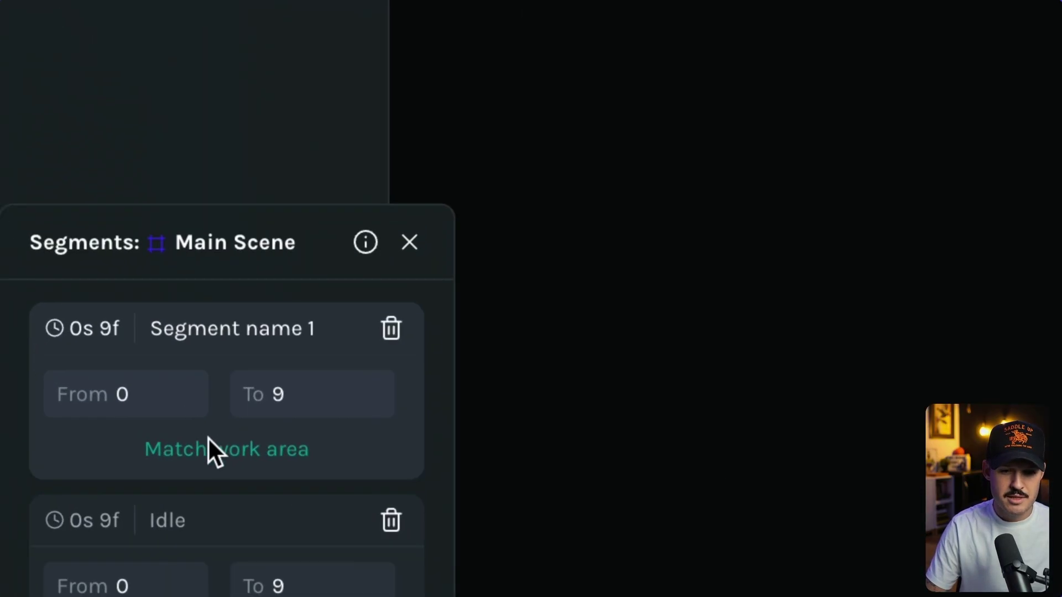
click(88, 380)
Rename the new segment to 'Cherckmark', removing the stray letter.
double_click(214, 330)
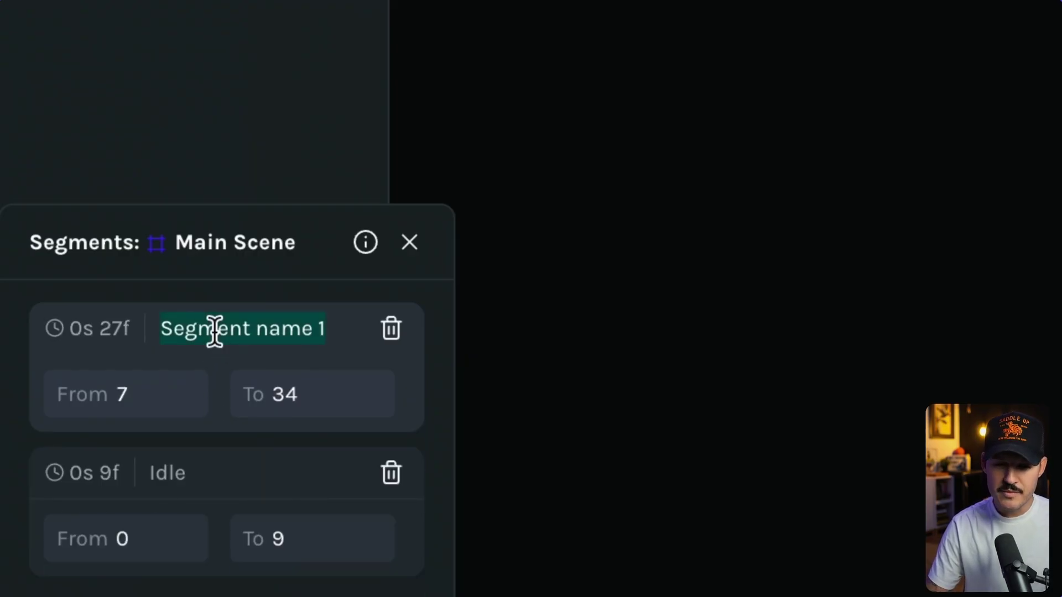
text(Cherckmarlk)
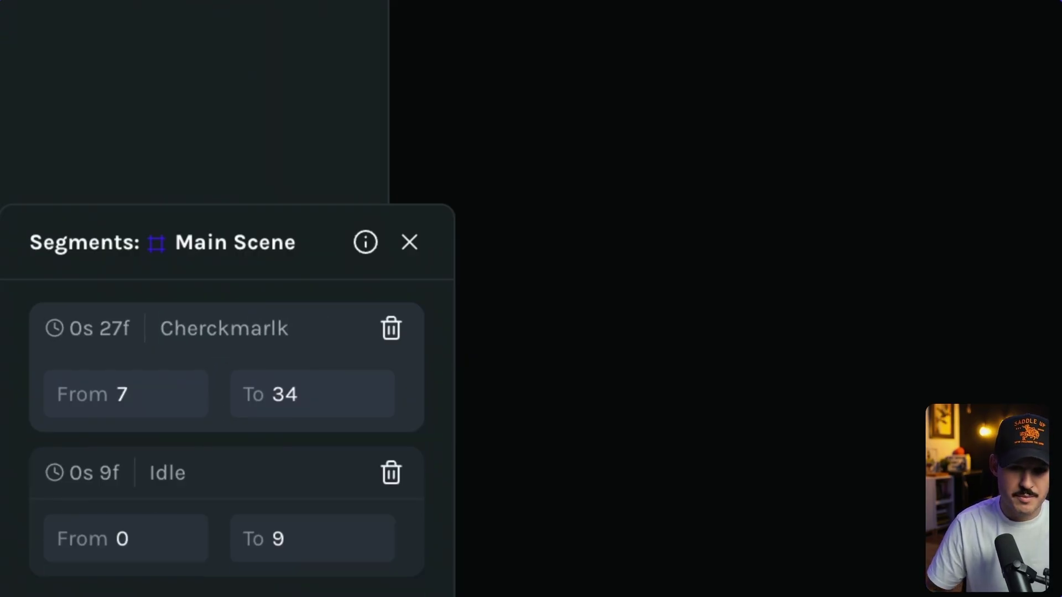
key(Left)
key(BackSpace)
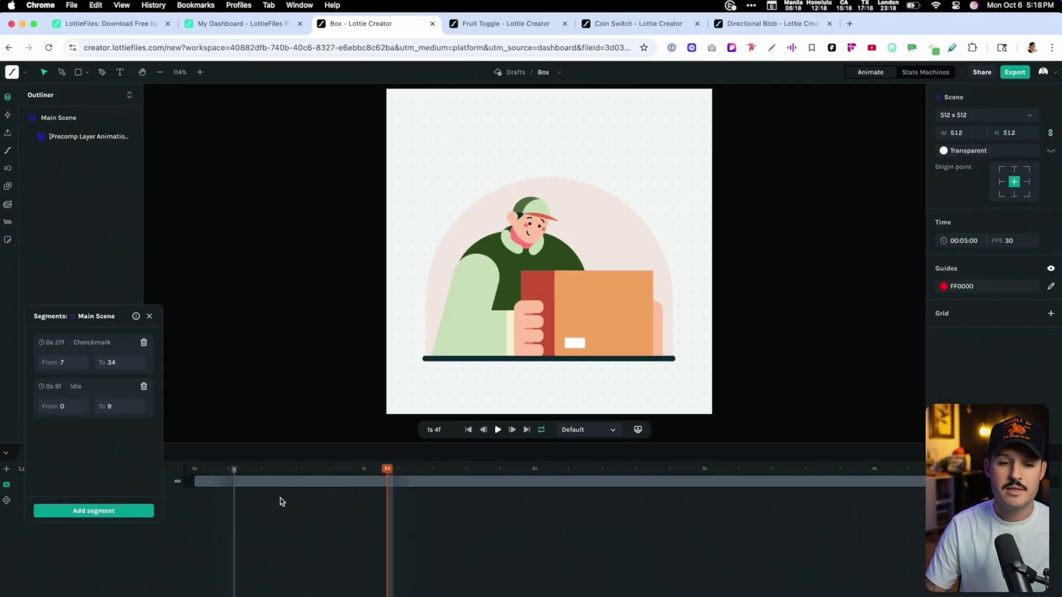
Close the segments list and switch to the State Machines workspace with StateMachine1.
click(150, 316)
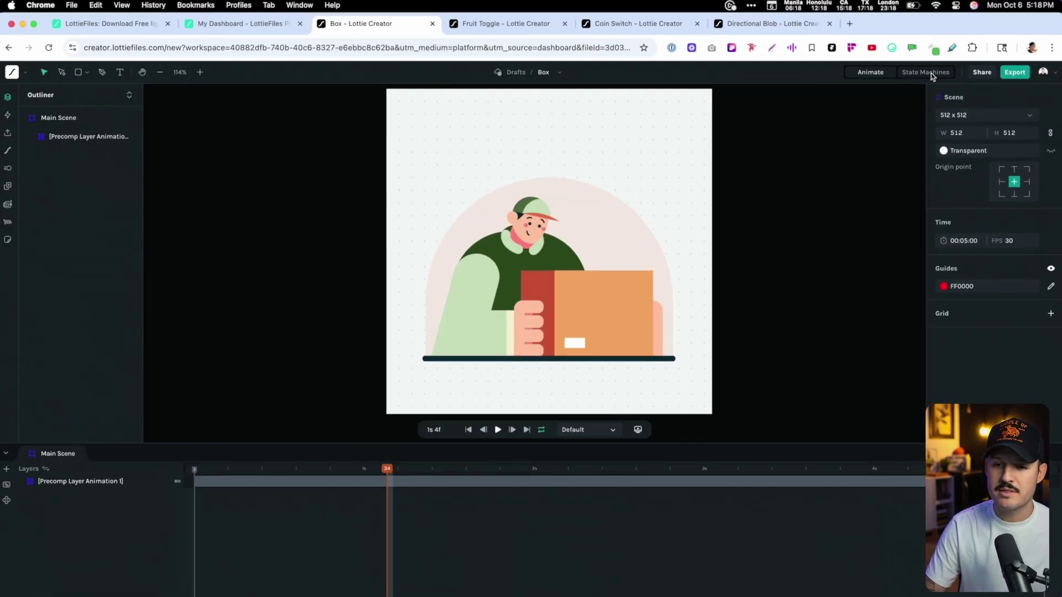
click(930, 73)
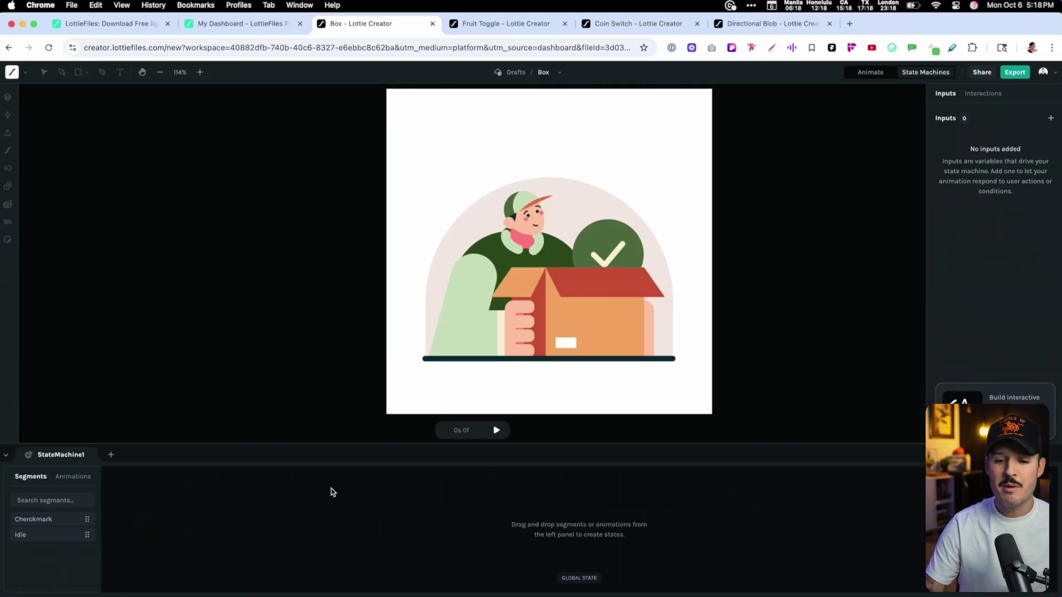
Enlarge the graph panel and drop the Idle and Cherckmark segments onto the canvas as states.
drag(324, 444, 321, 397)
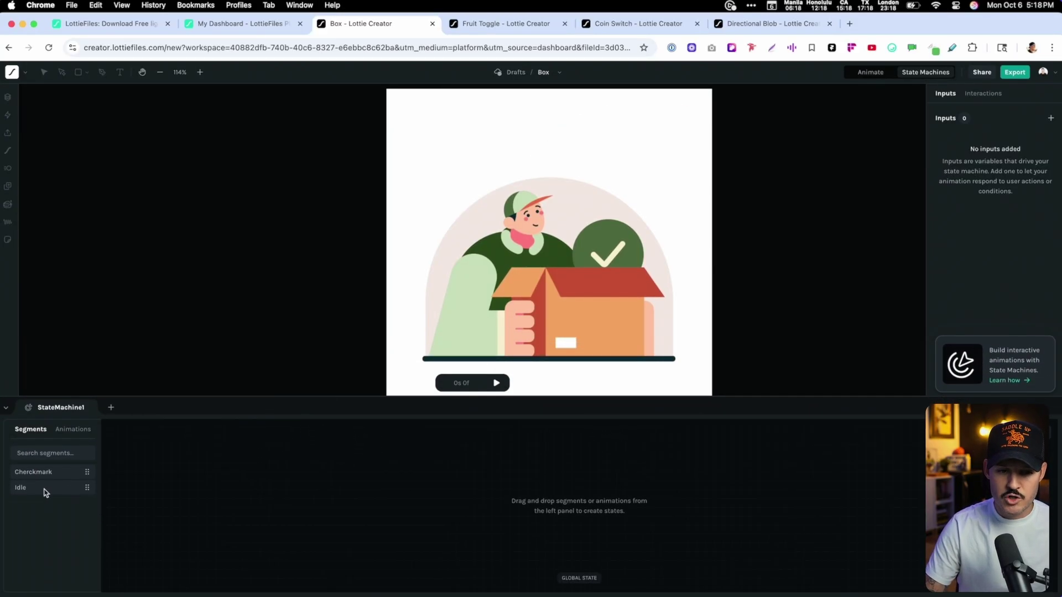
drag(45, 490, 353, 480)
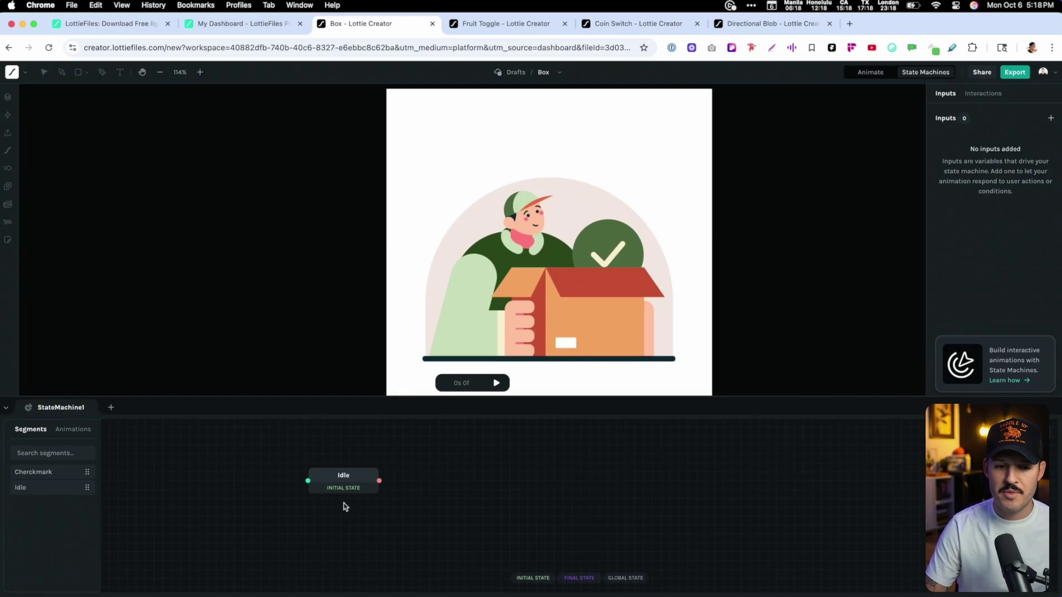
drag(40, 481, 500, 489)
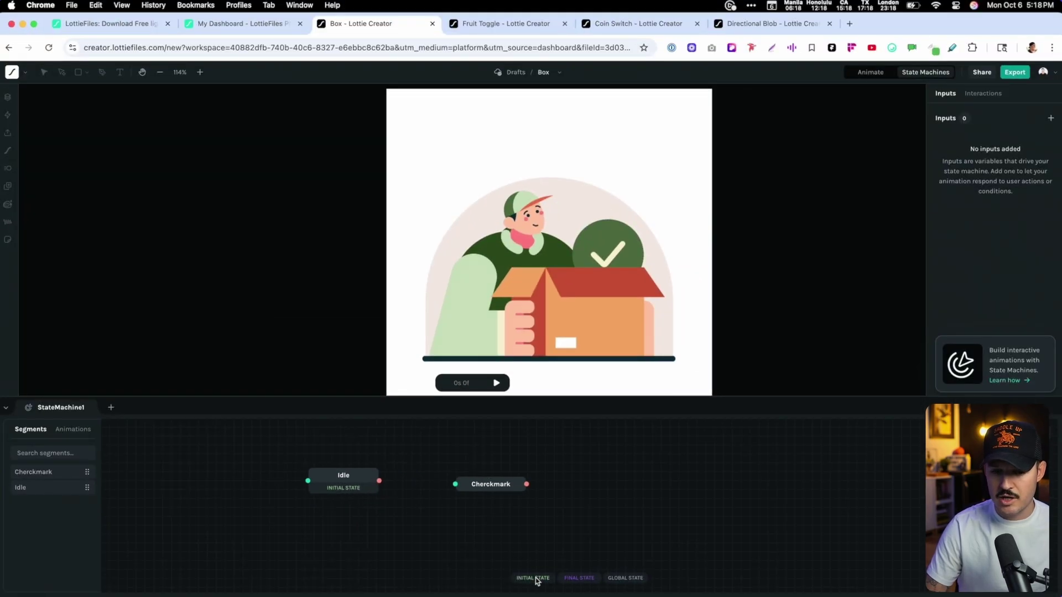
drag(538, 578, 499, 487)
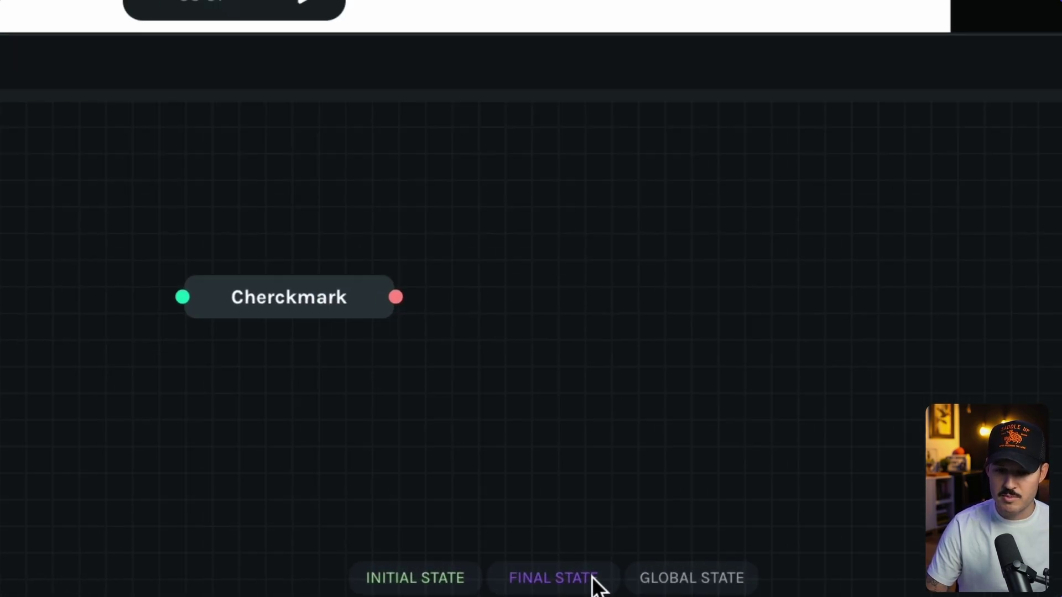
mouse_move(686, 578)
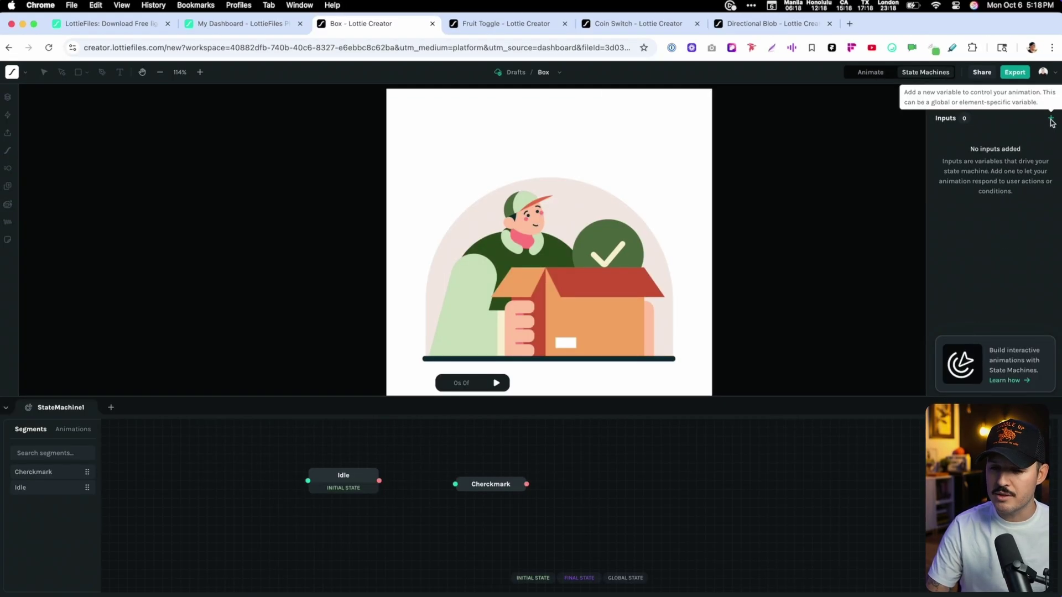
Add an Event-type input named Start to StateMachine1.
click(1050, 120)
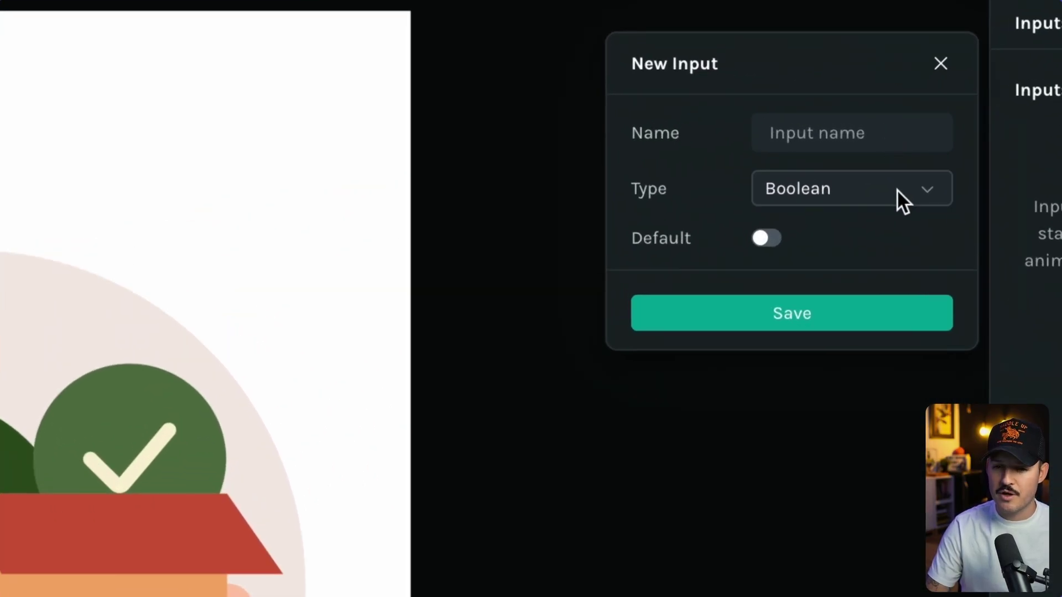
click(892, 157)
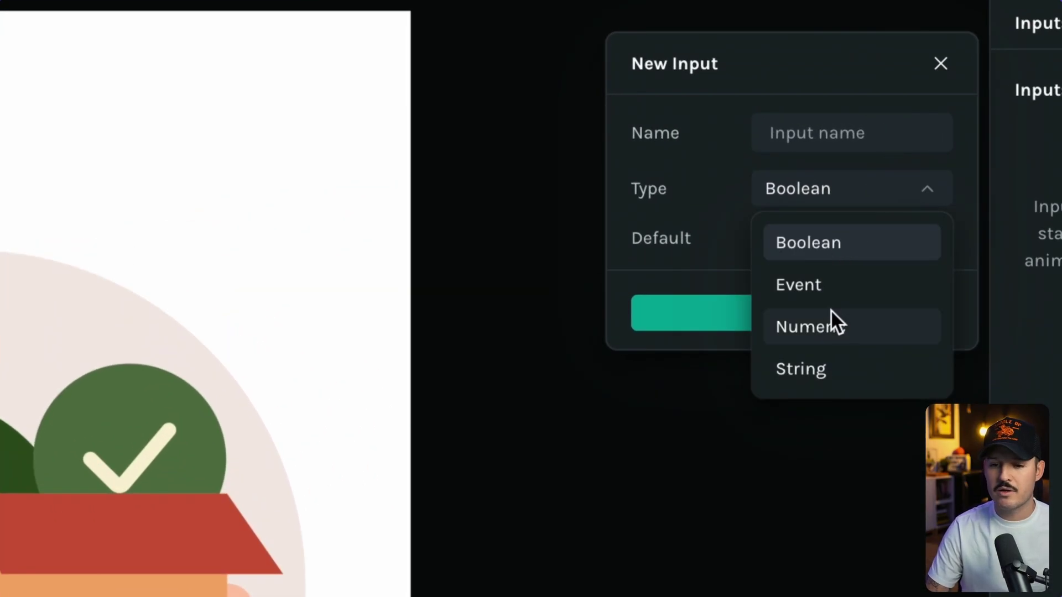
click(816, 284)
click(815, 132)
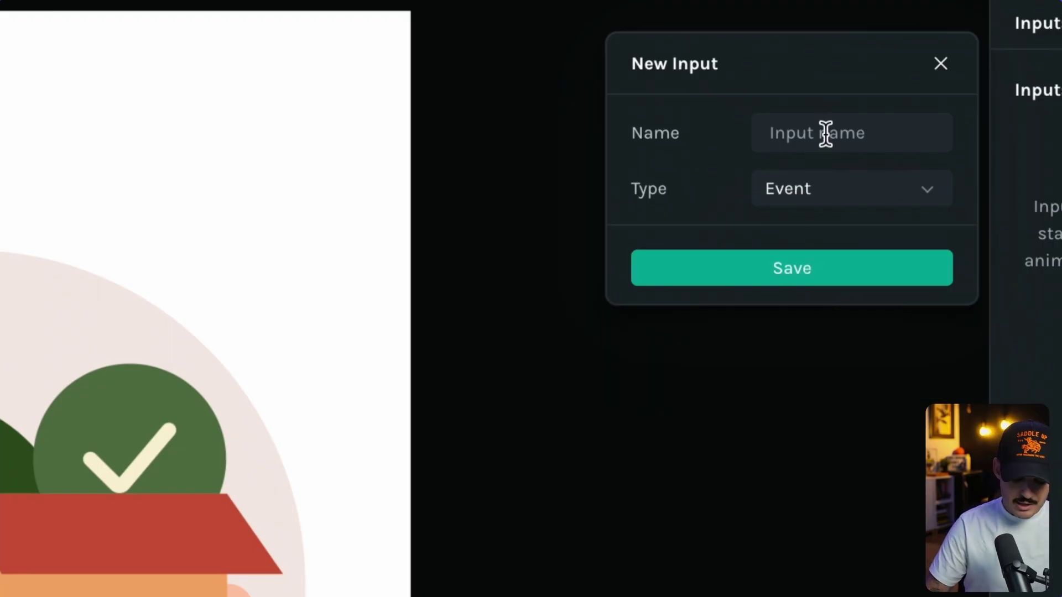
text(Start)
click(838, 265)
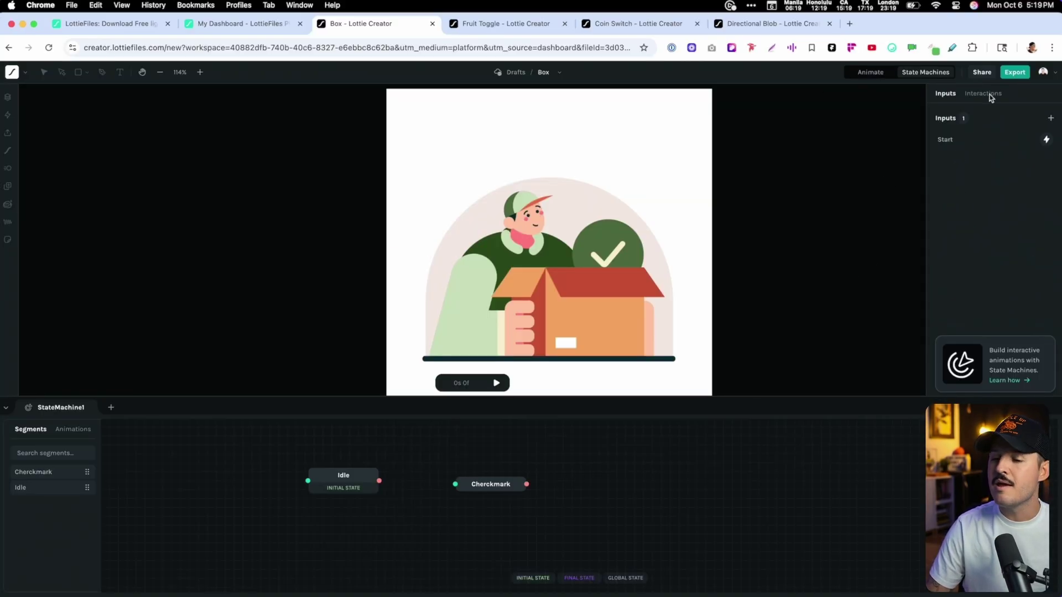
Create a Click interaction targeting the Precomp Layer Animation 1 layer.
click(984, 94)
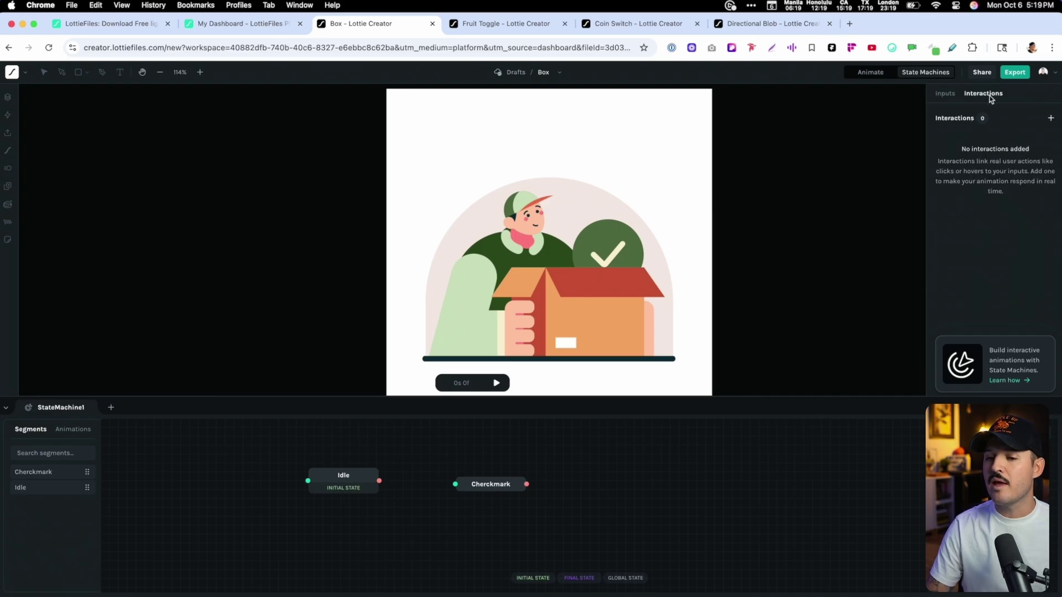
click(1049, 118)
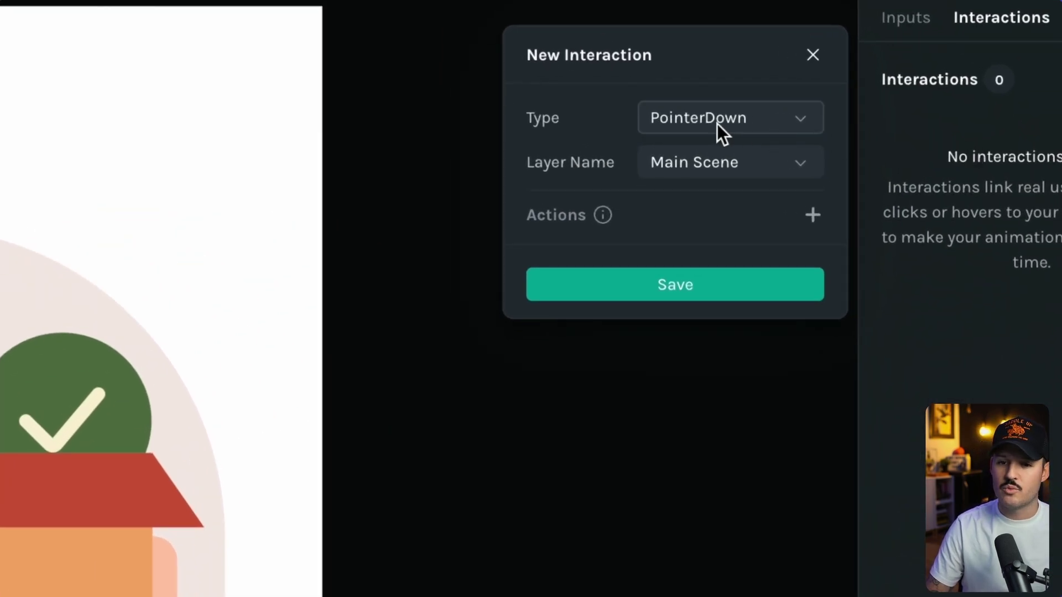
click(717, 123)
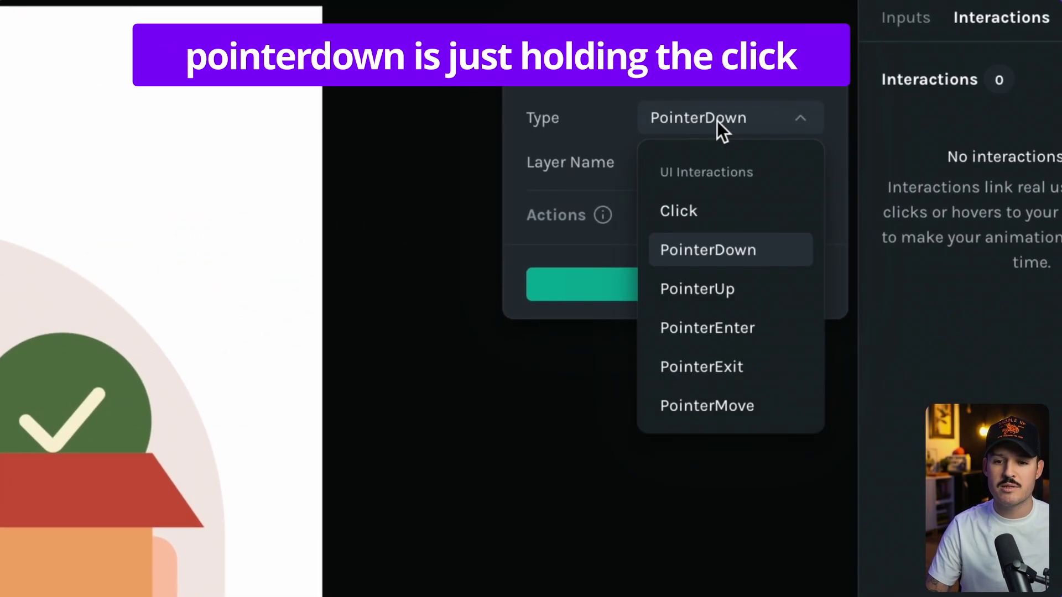
click(707, 207)
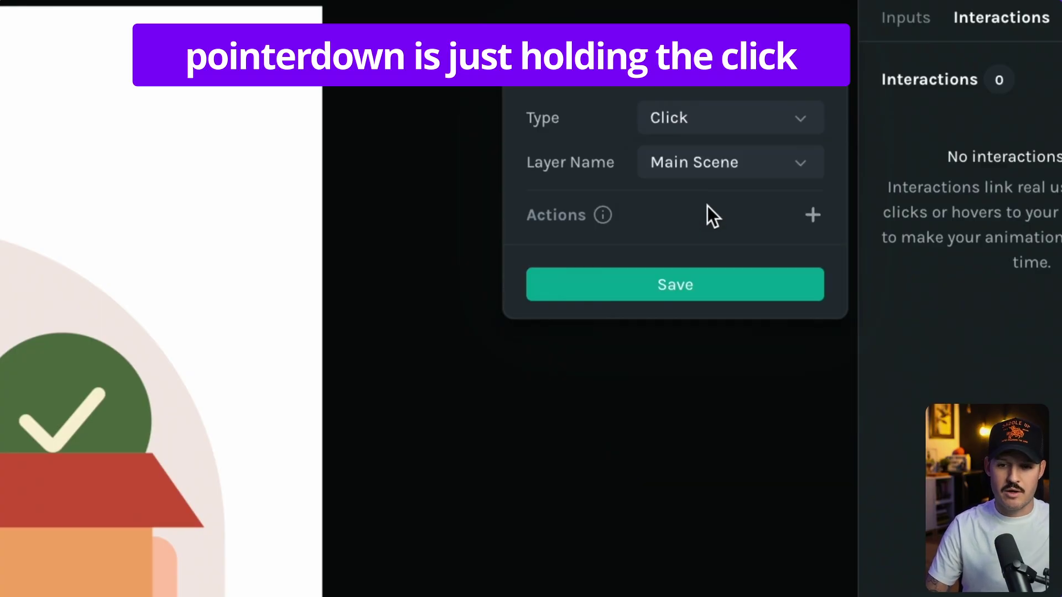
click(735, 165)
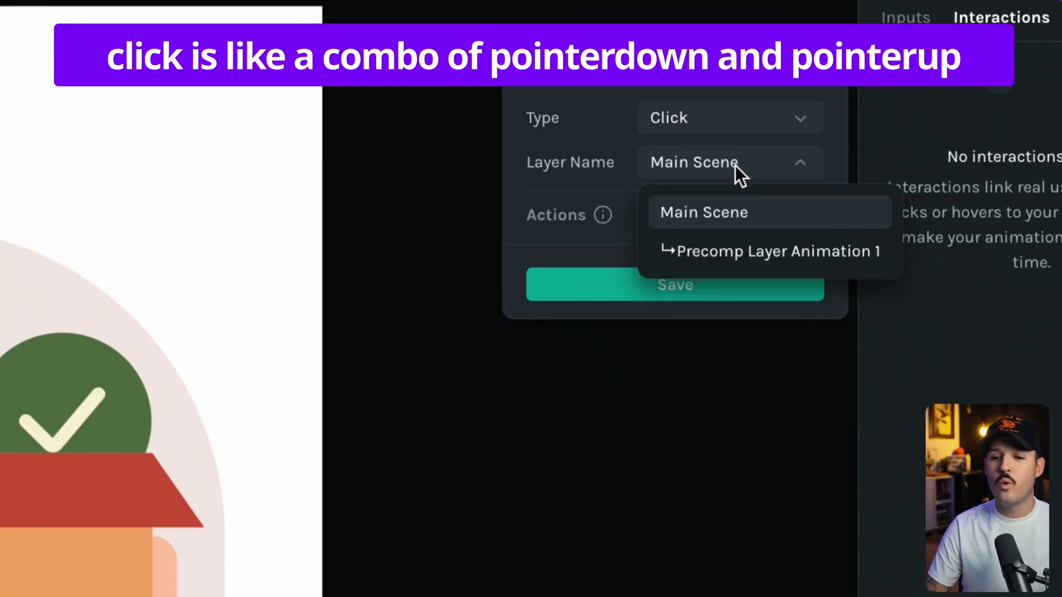
click(735, 250)
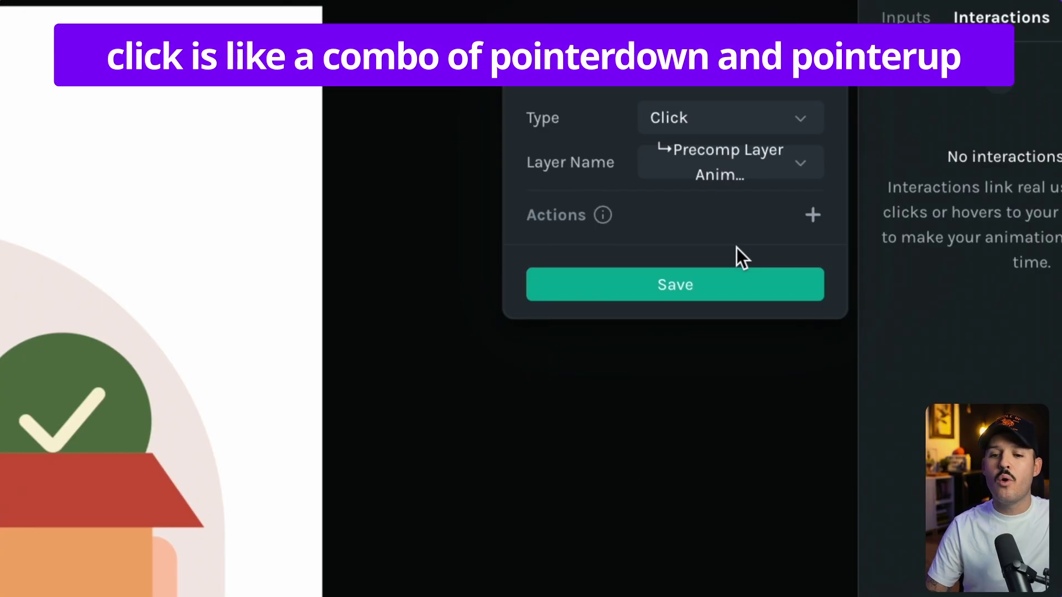
Give the interaction a Fire Event action firing Start and save it.
click(811, 217)
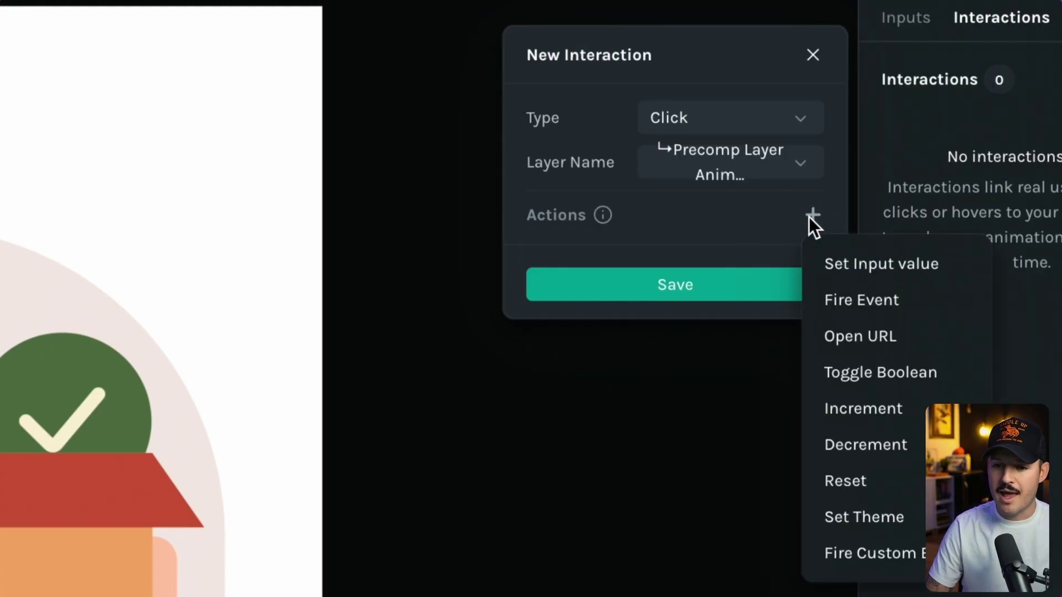
click(865, 300)
click(580, 303)
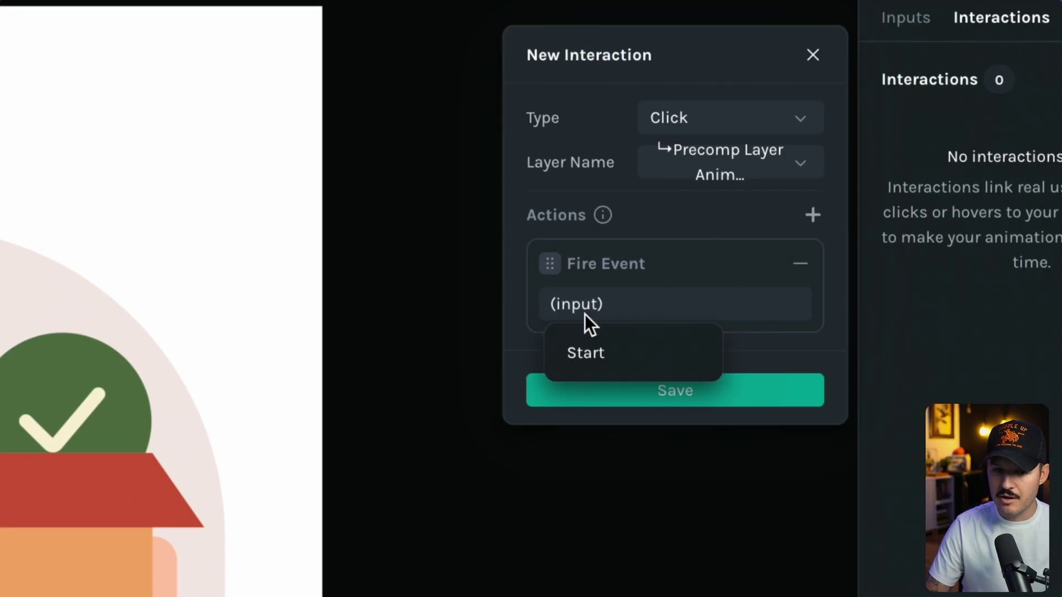
click(594, 348)
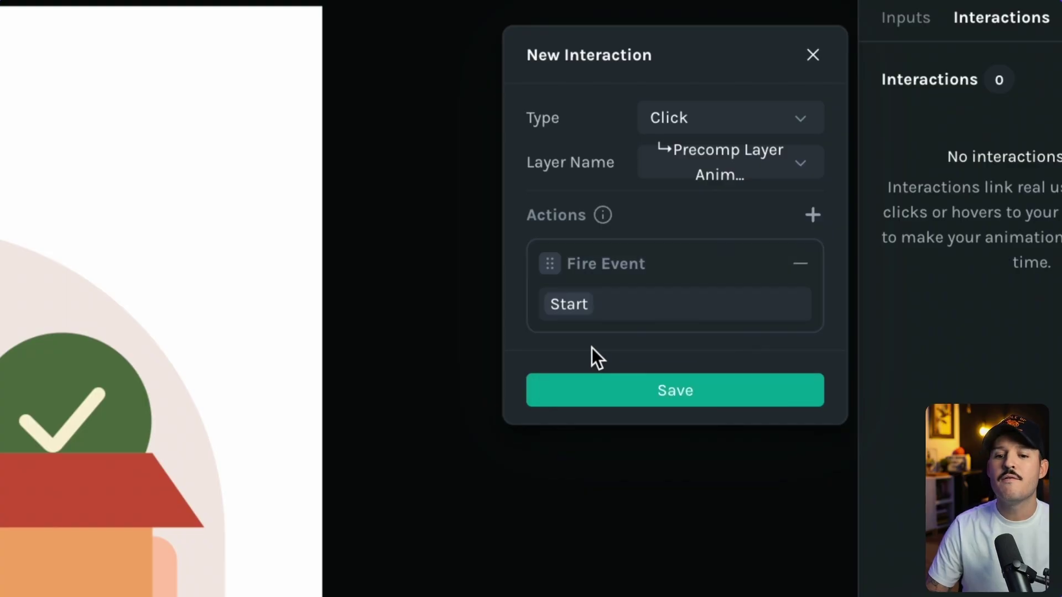
click(669, 392)
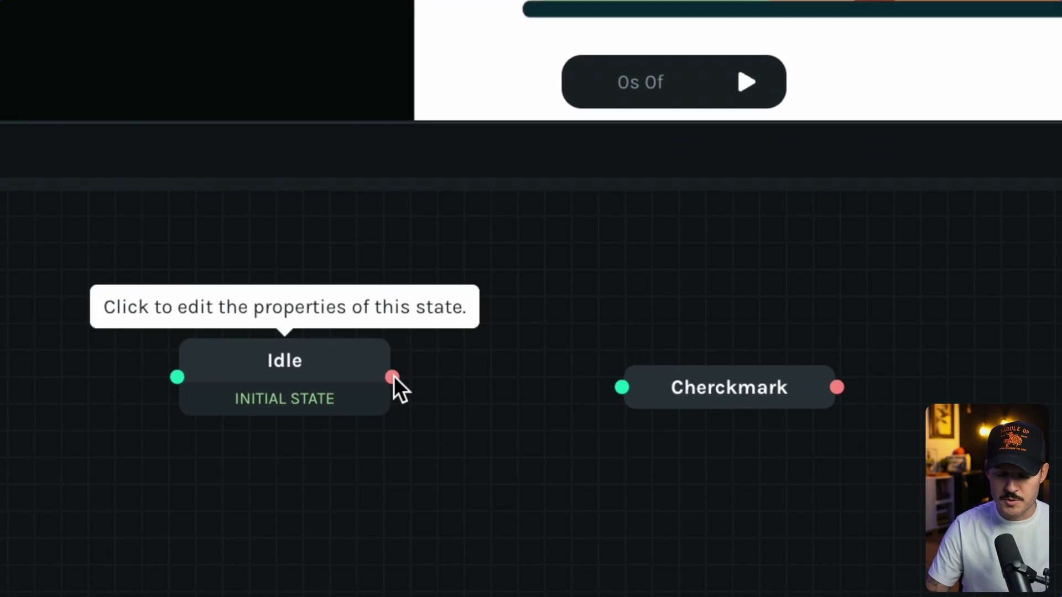
Draw a transition from the Idle state to the Cherckmark state.
click(177, 382)
click(177, 378)
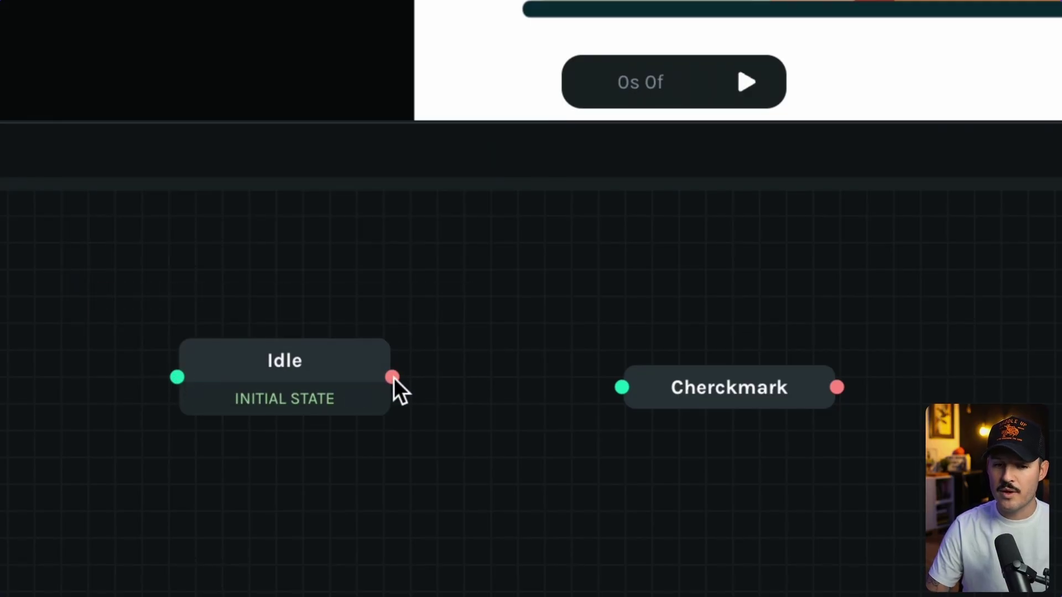
drag(392, 377, 566, 268)
Keep the transition Immediate, add a Start input condition, and preview the state machine.
click(520, 386)
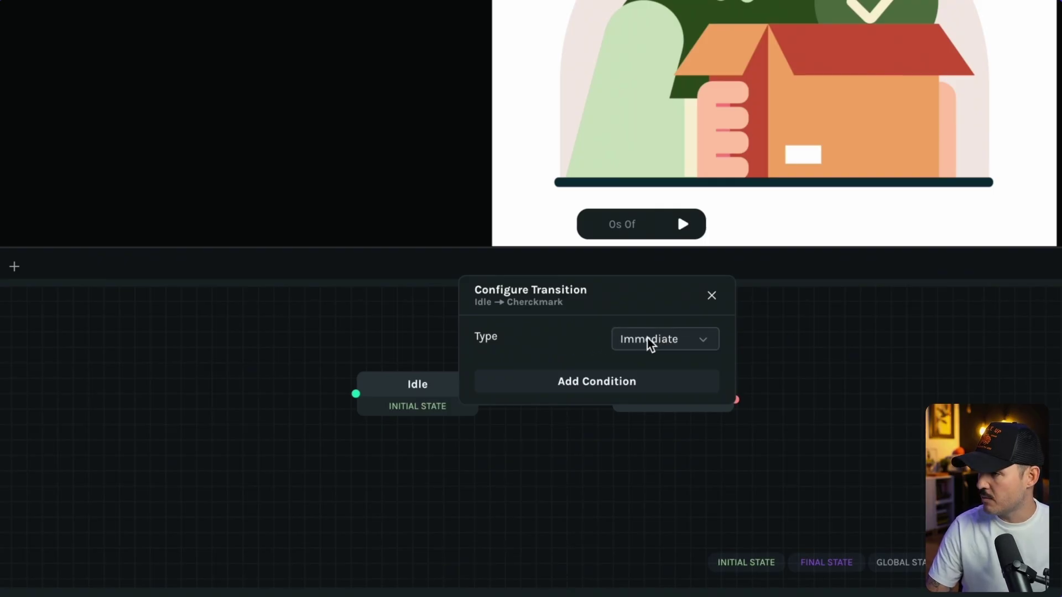
click(651, 343)
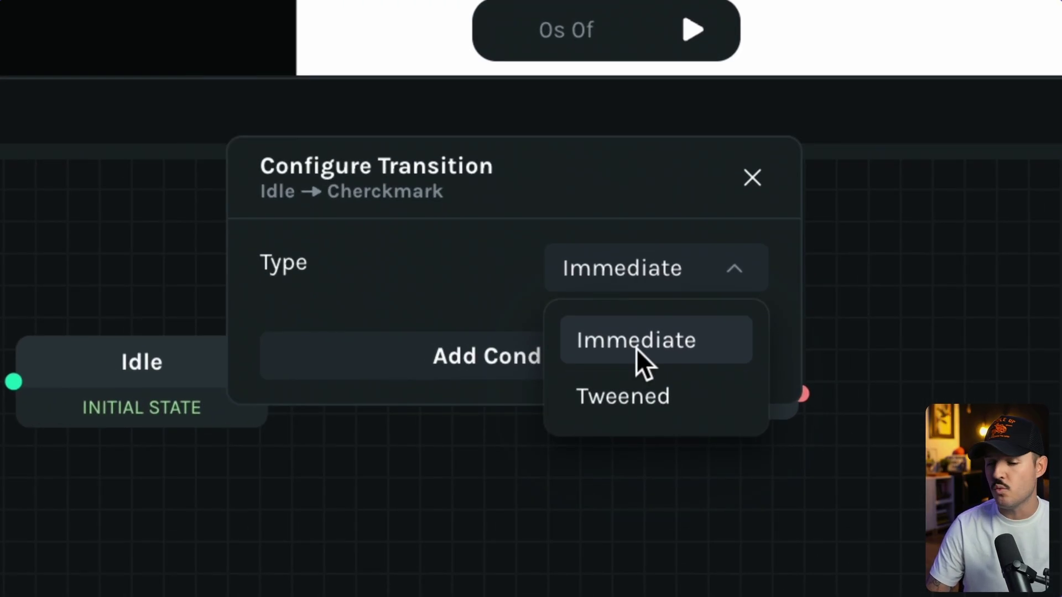
click(635, 349)
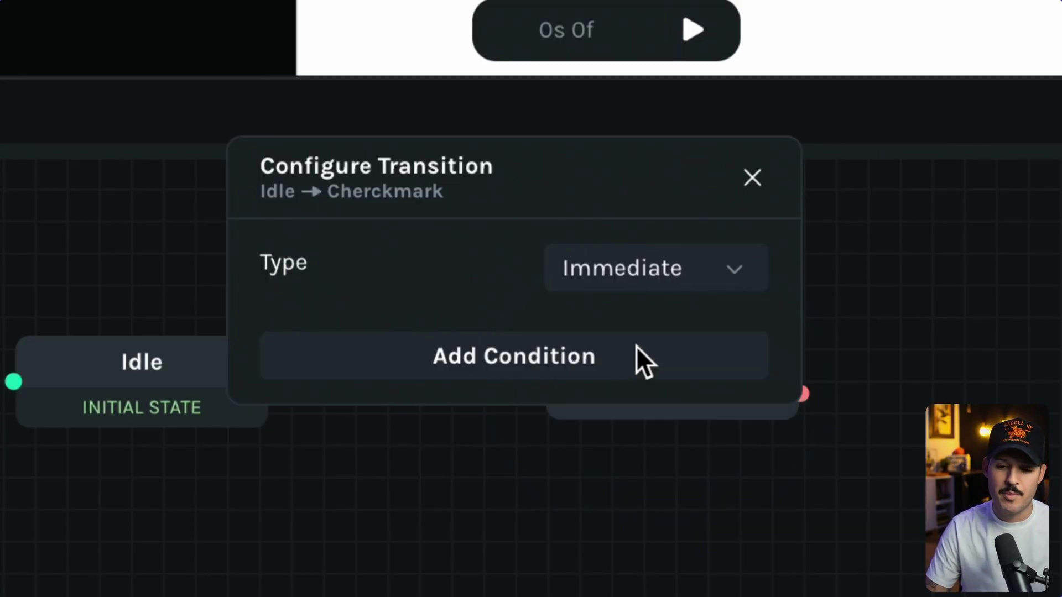
click(591, 352)
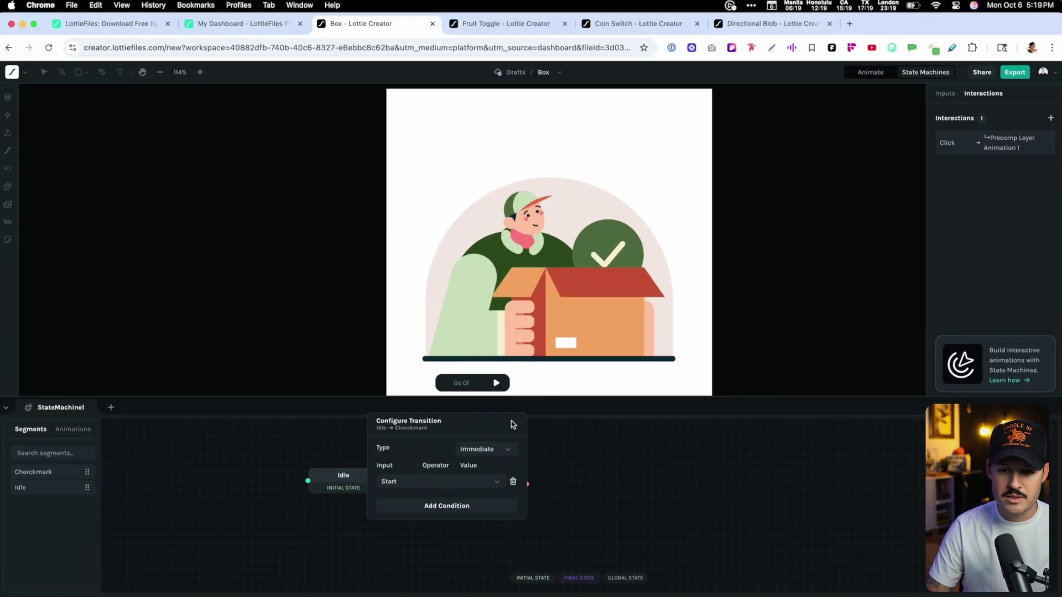
click(513, 425)
click(496, 382)
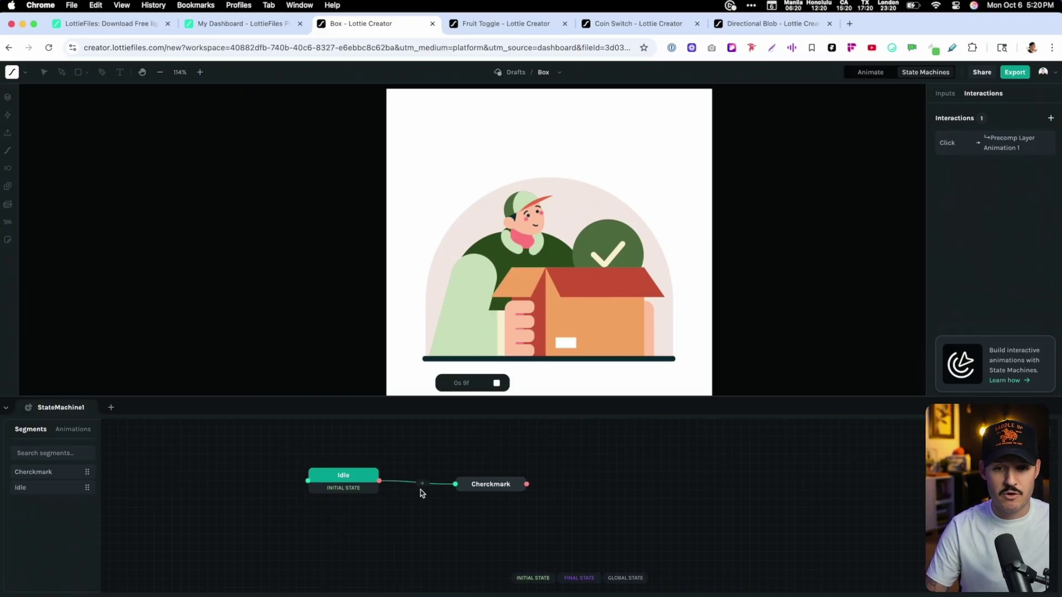
Trigger the box's move into the Cherckmark state from the preview.
click(570, 261)
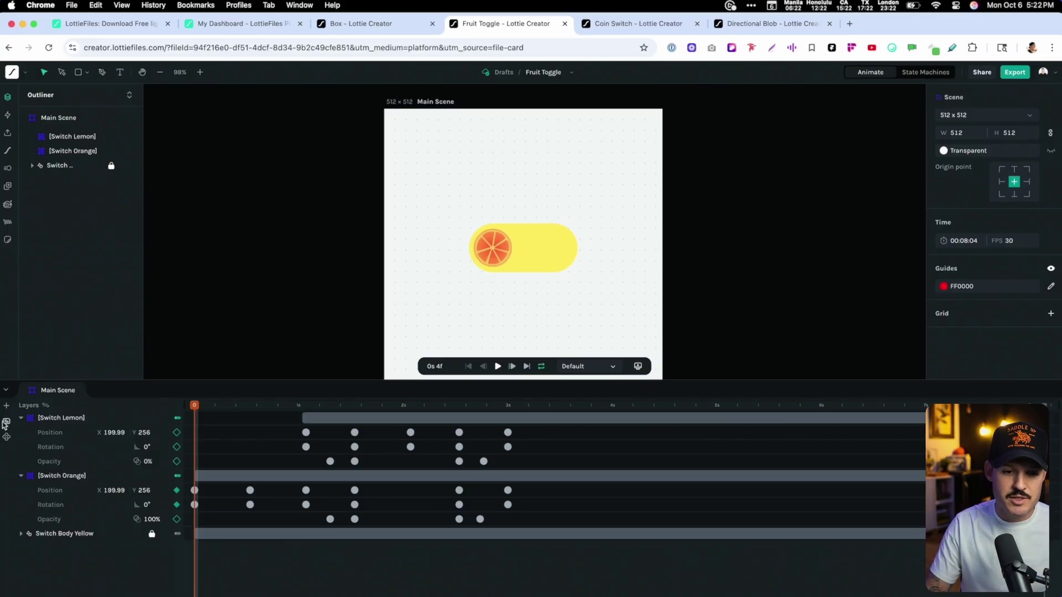
Show the Fruit Toggle segments list and scrub through the Orange Wiggle motion.
click(6, 422)
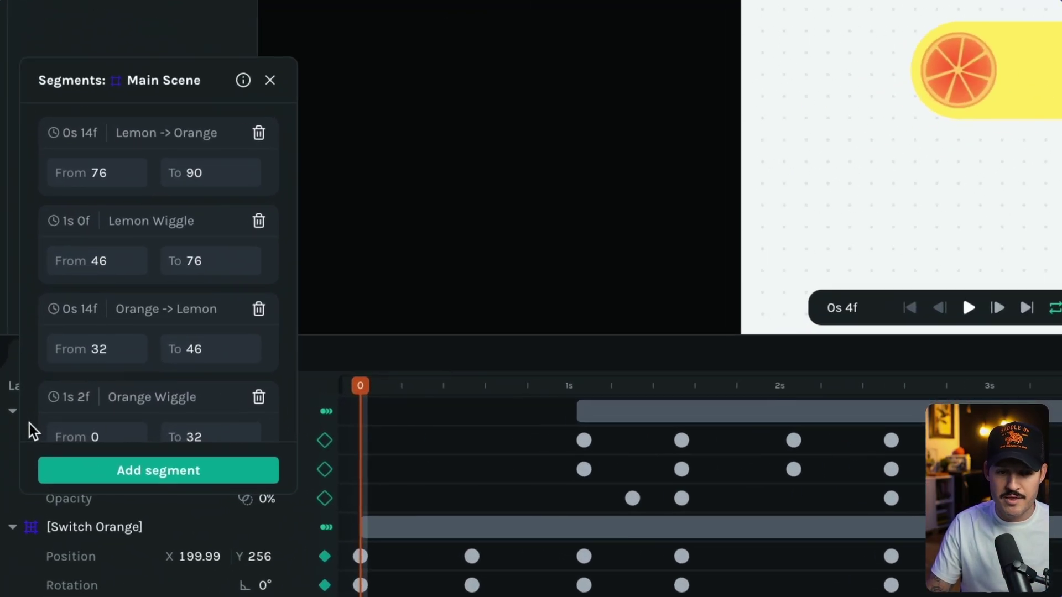
mouse_move(34, 423)
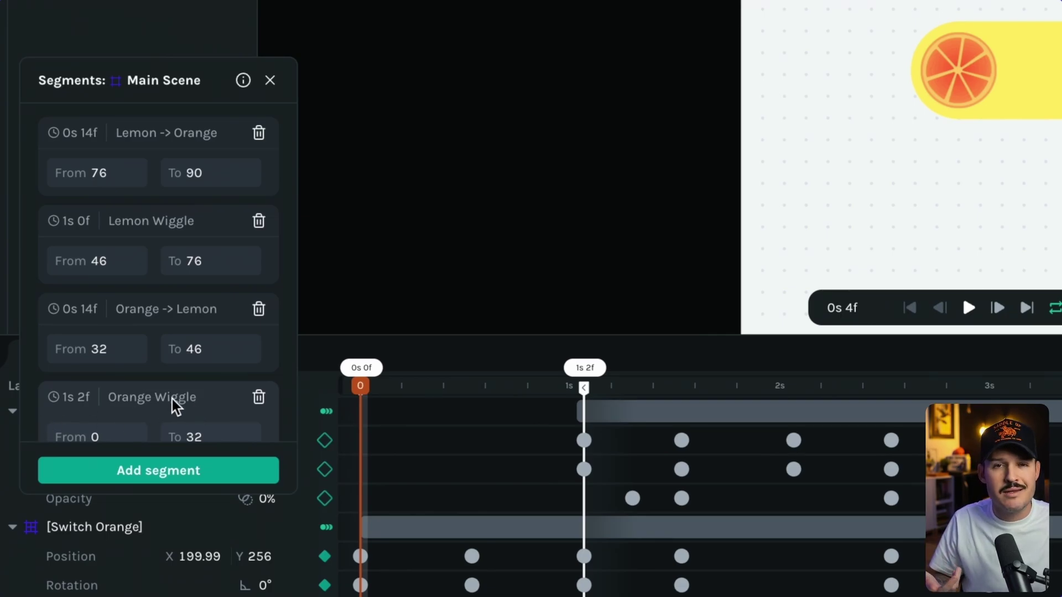
scroll(172, 399, down, 1)
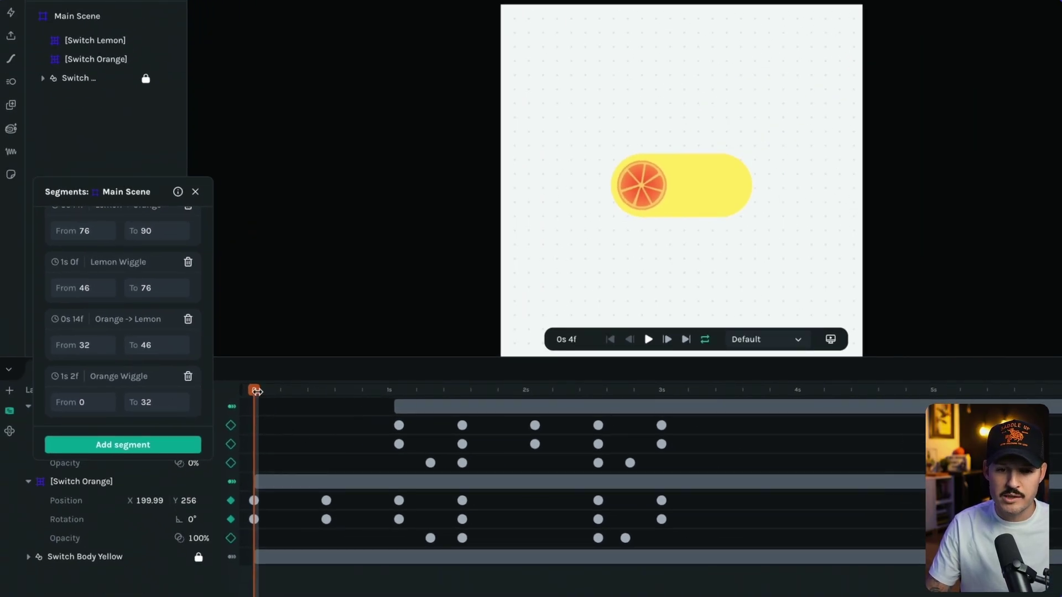
drag(363, 387, 440, 391)
drag(306, 392, 254, 394)
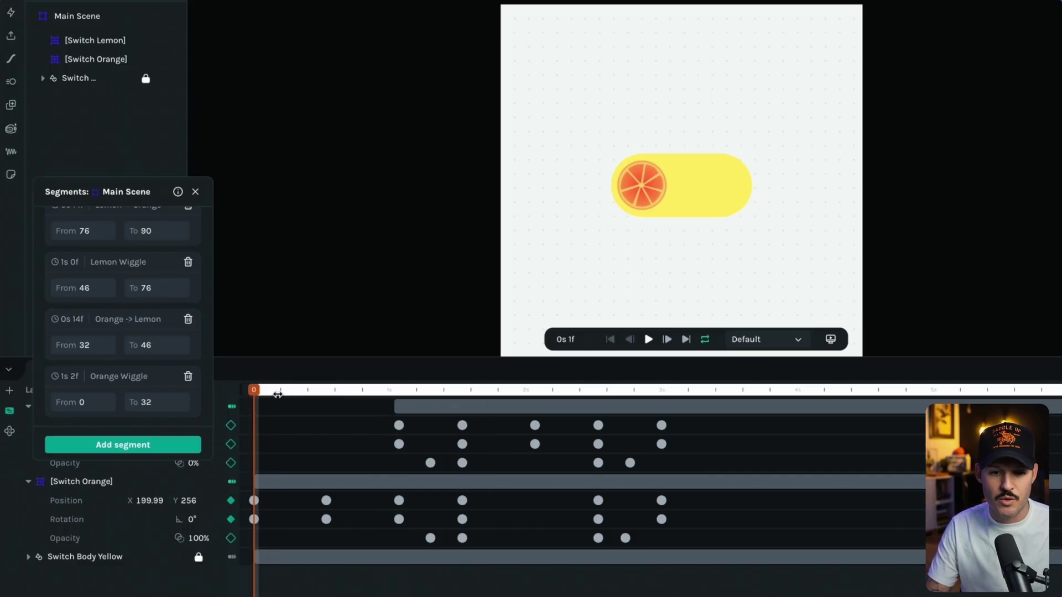
Scrub through the orange-to-lemon slide and Lemon Wiggle, then view the state graph.
drag(254, 391, 461, 400)
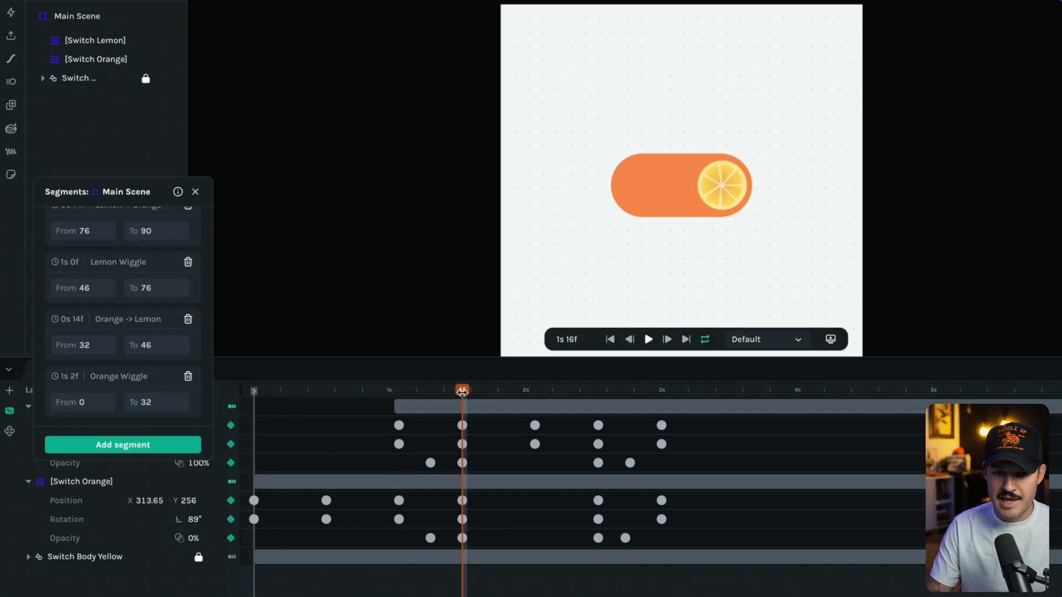
drag(462, 391, 662, 400)
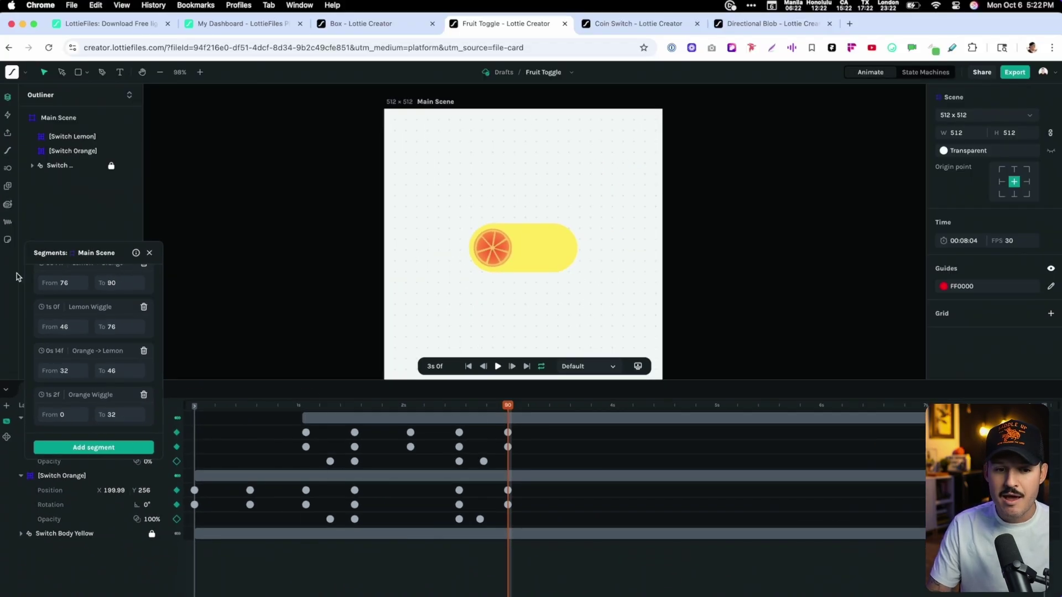
click(78, 265)
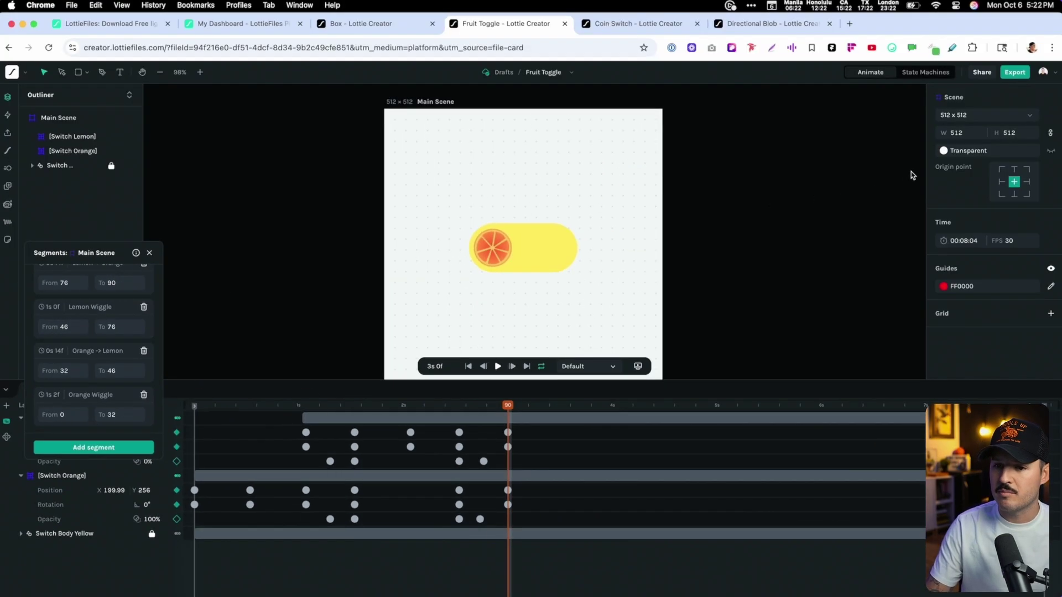
click(925, 73)
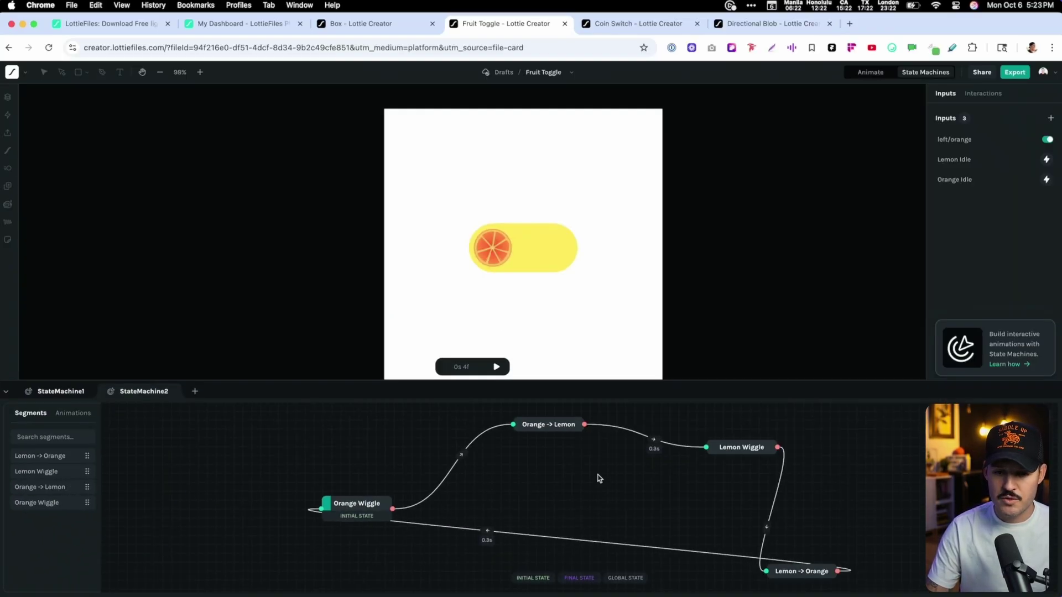
Enlarge the state graph, preview the Orange Wiggle state, then open its properties.
drag(589, 381, 582, 324)
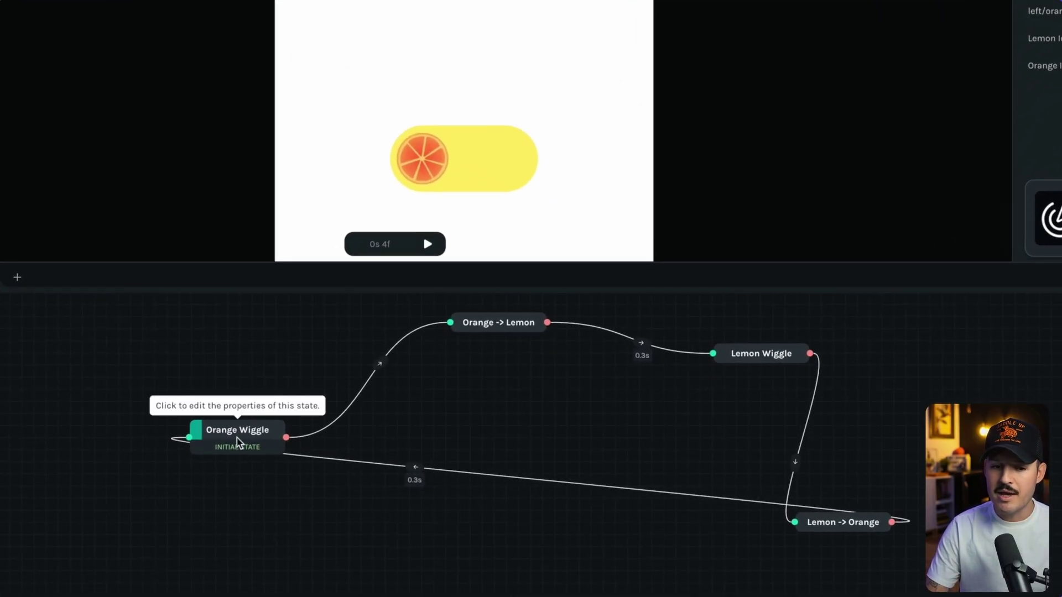
click(428, 244)
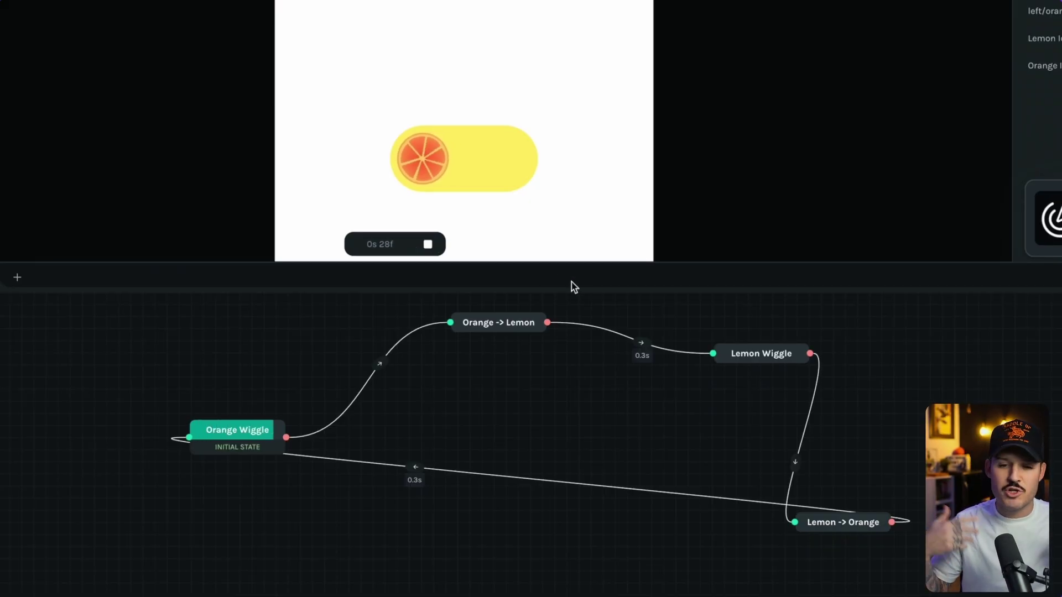
click(427, 243)
click(250, 437)
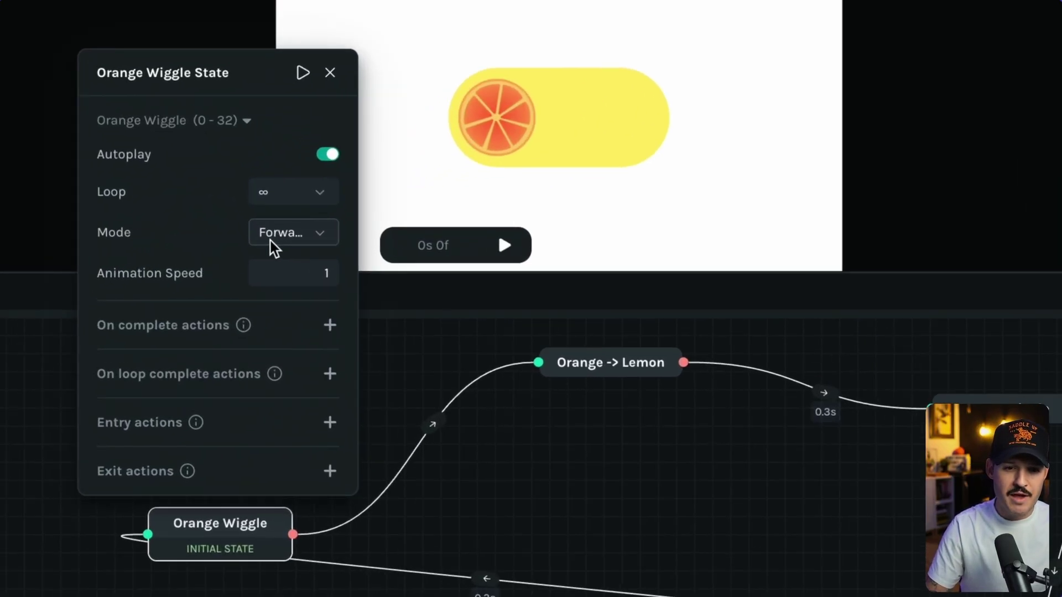
Review the Mode and Loop options, keep Forward and infinite loop, and close the Orange Wiggle panel.
click(304, 235)
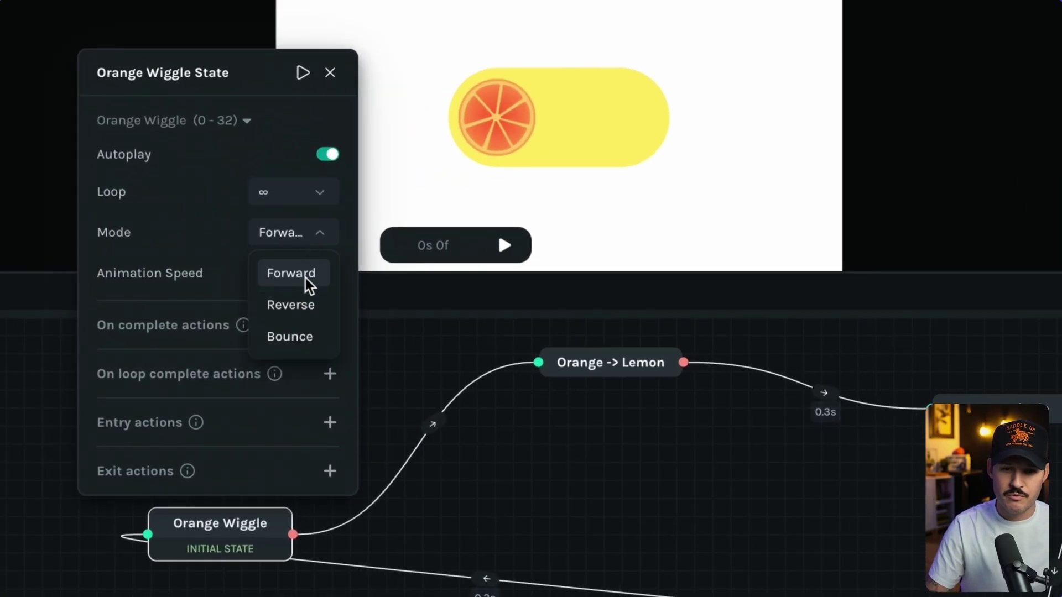
click(221, 229)
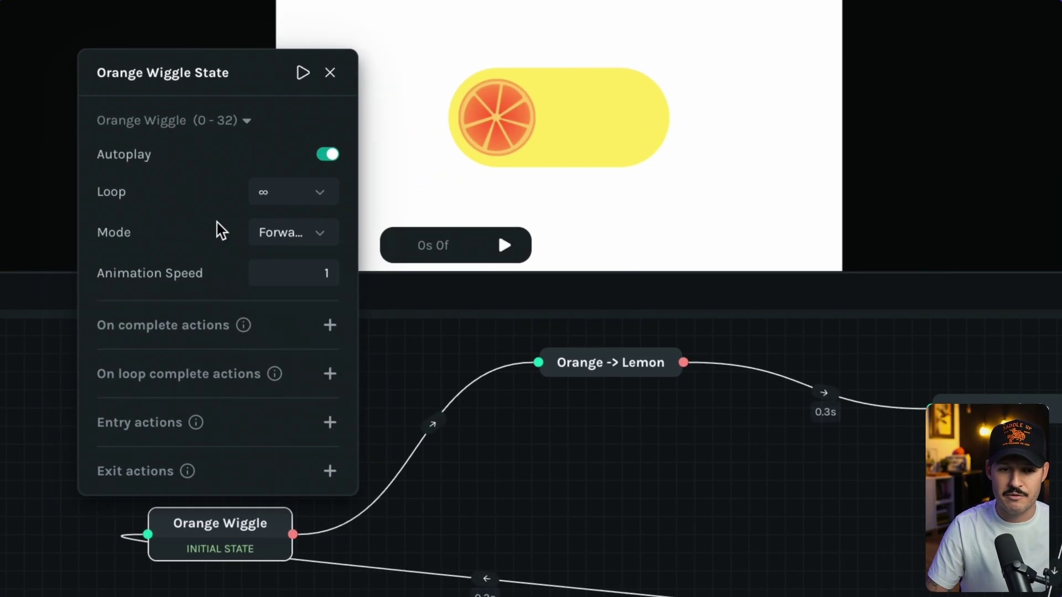
click(302, 197)
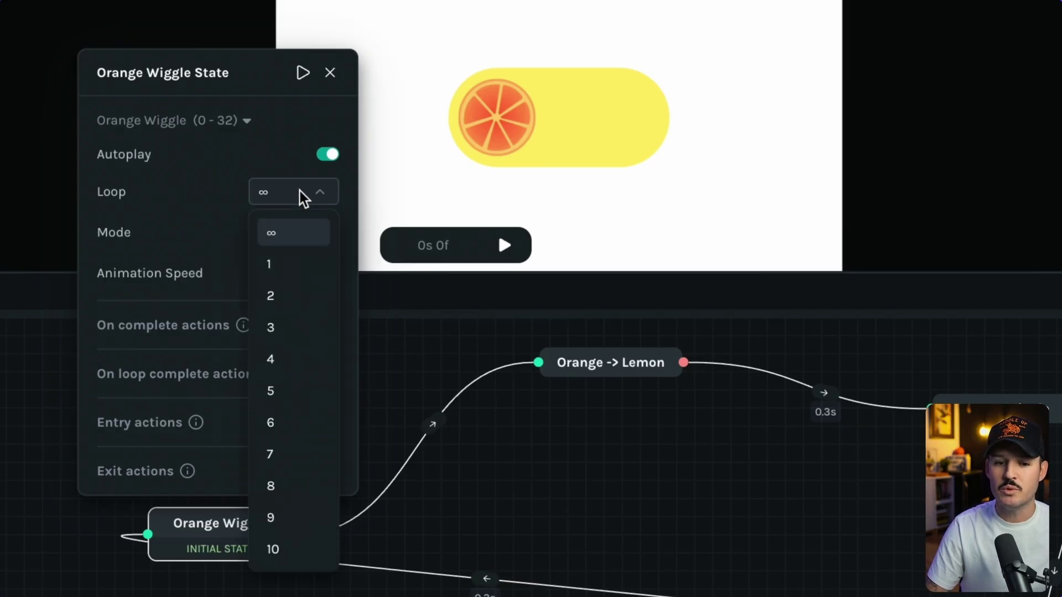
click(217, 229)
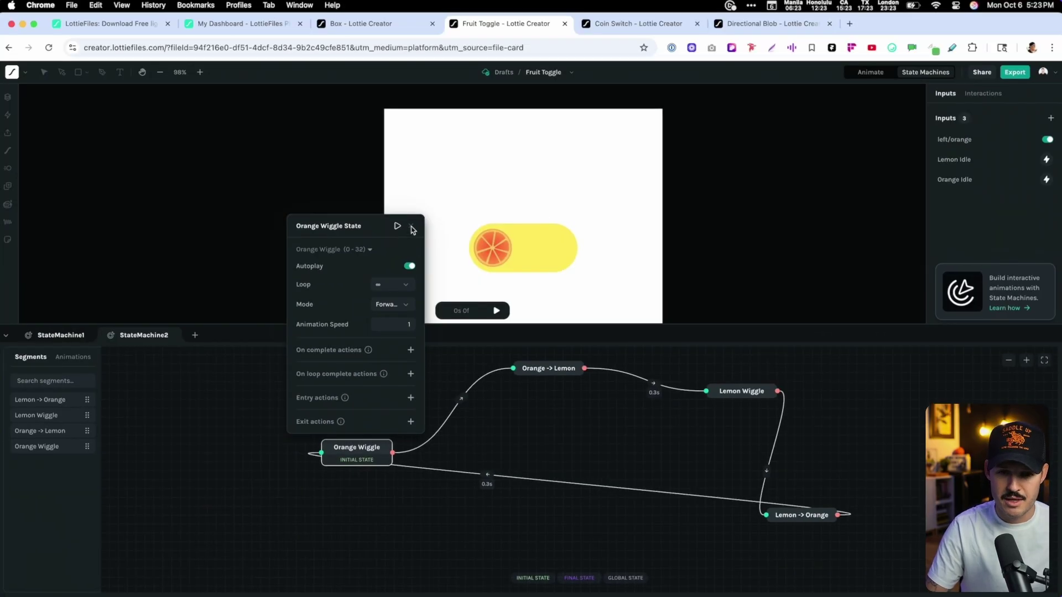
click(330, 72)
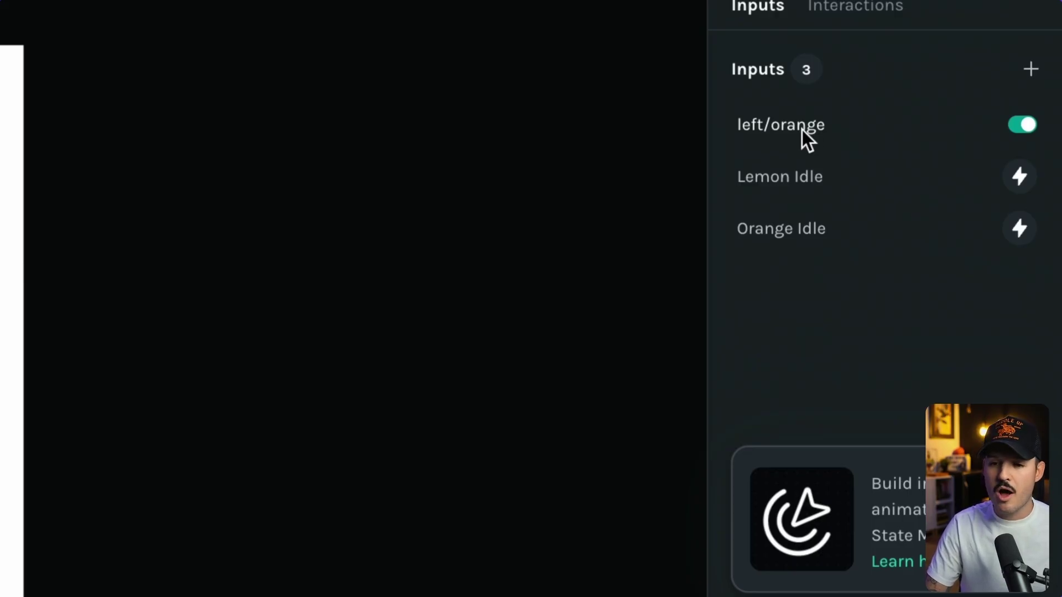
right_click(802, 130)
click(824, 150)
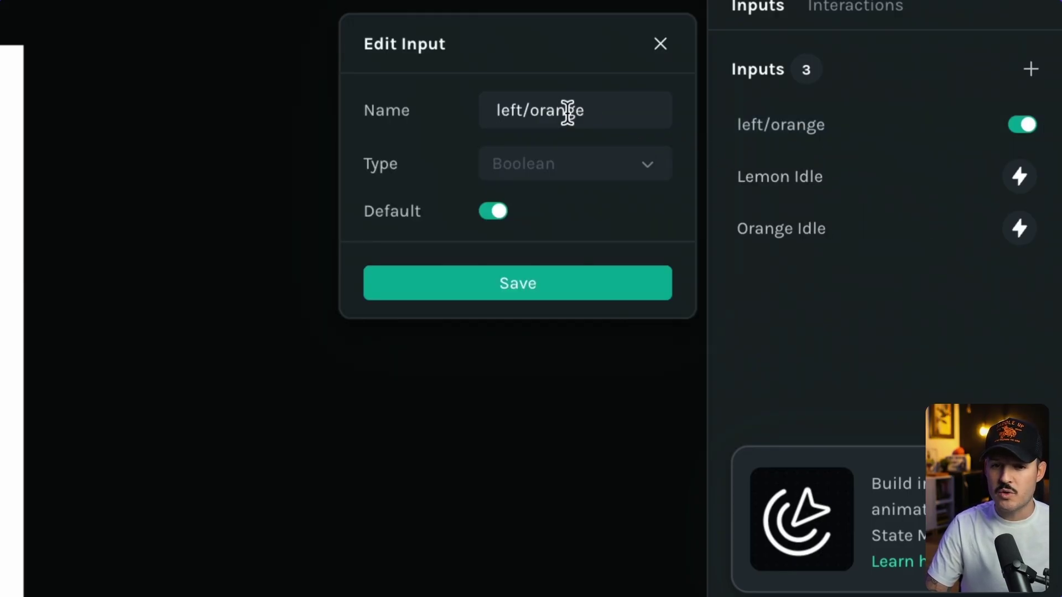
mouse_move(599, 170)
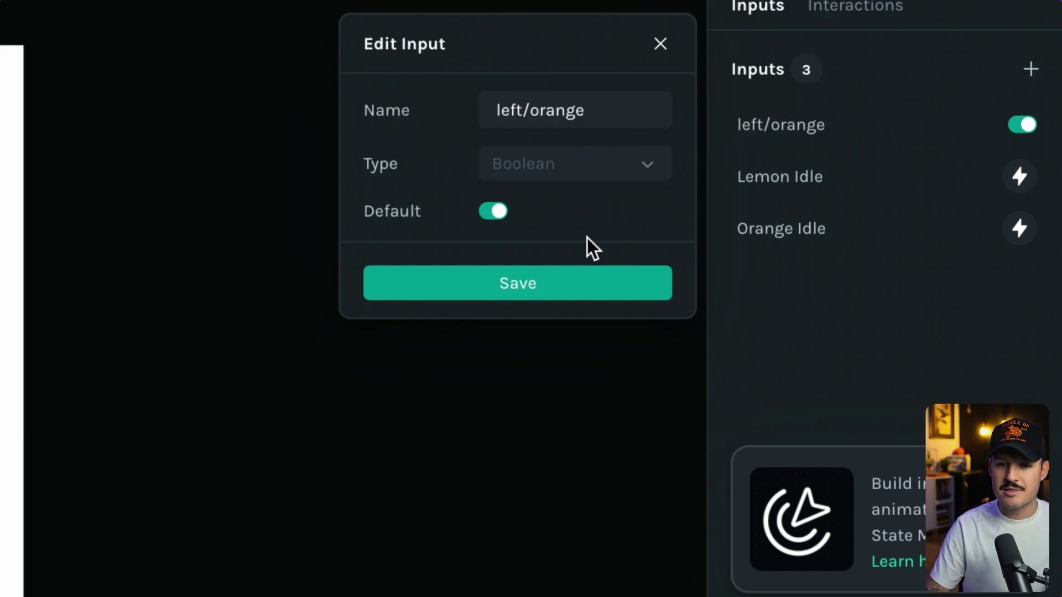
click(544, 283)
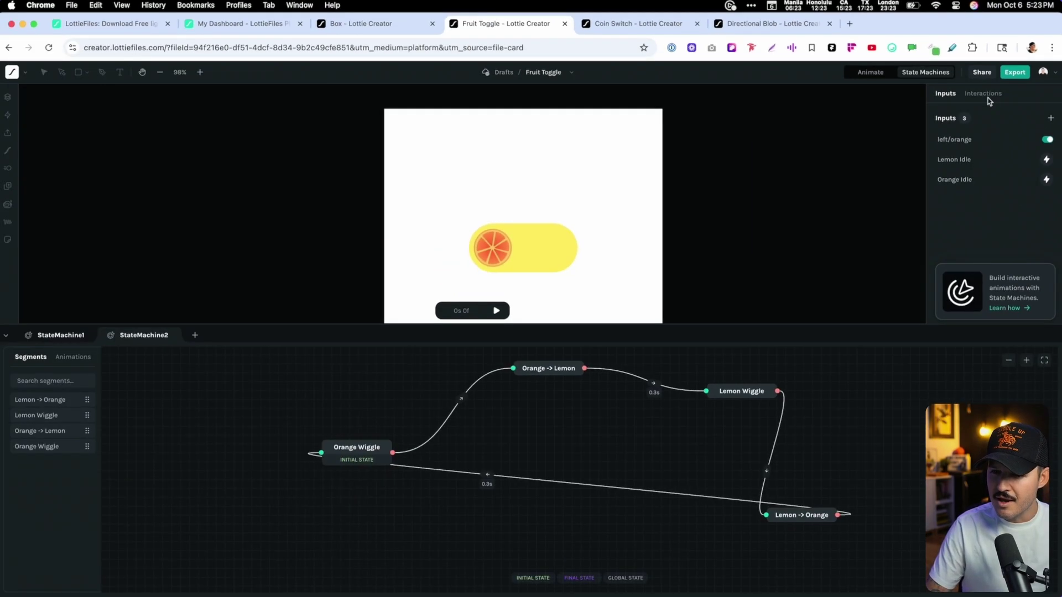
Inspect the Switch Orange click interaction, which sets left/orange to False, and close it unchanged.
click(985, 94)
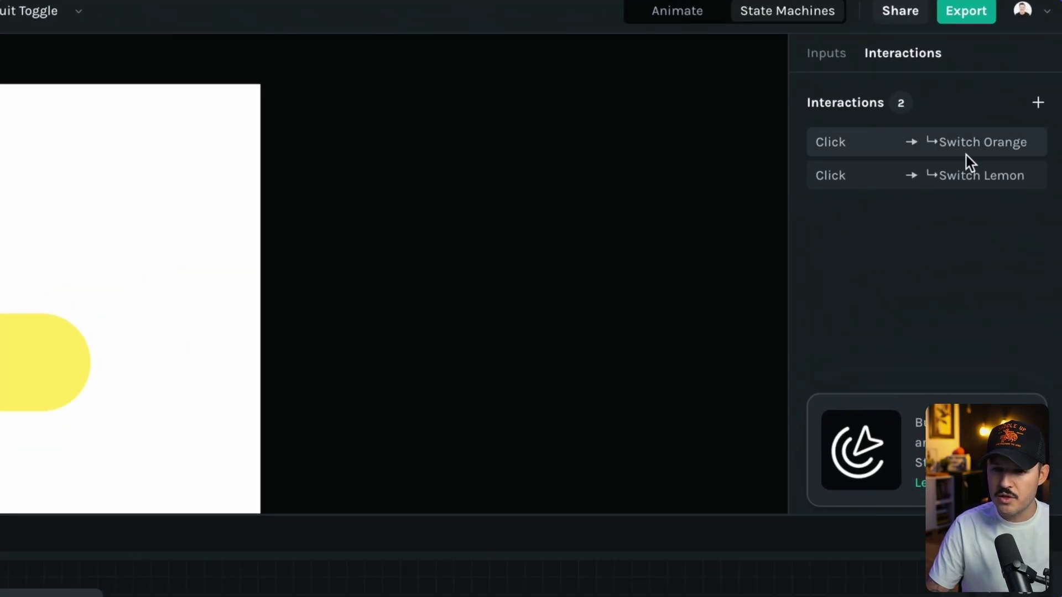
click(1014, 138)
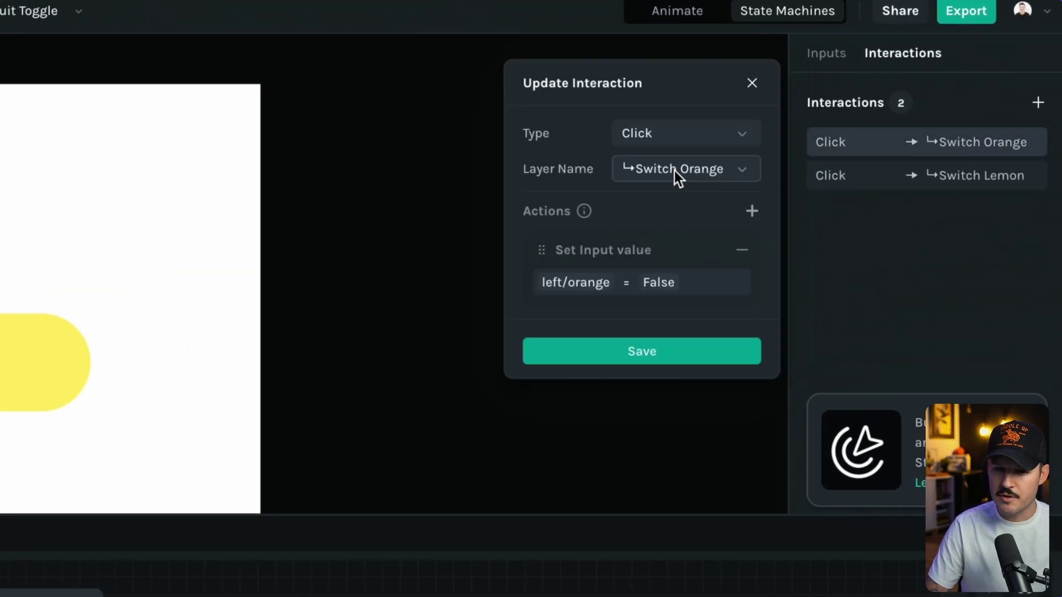
mouse_move(676, 168)
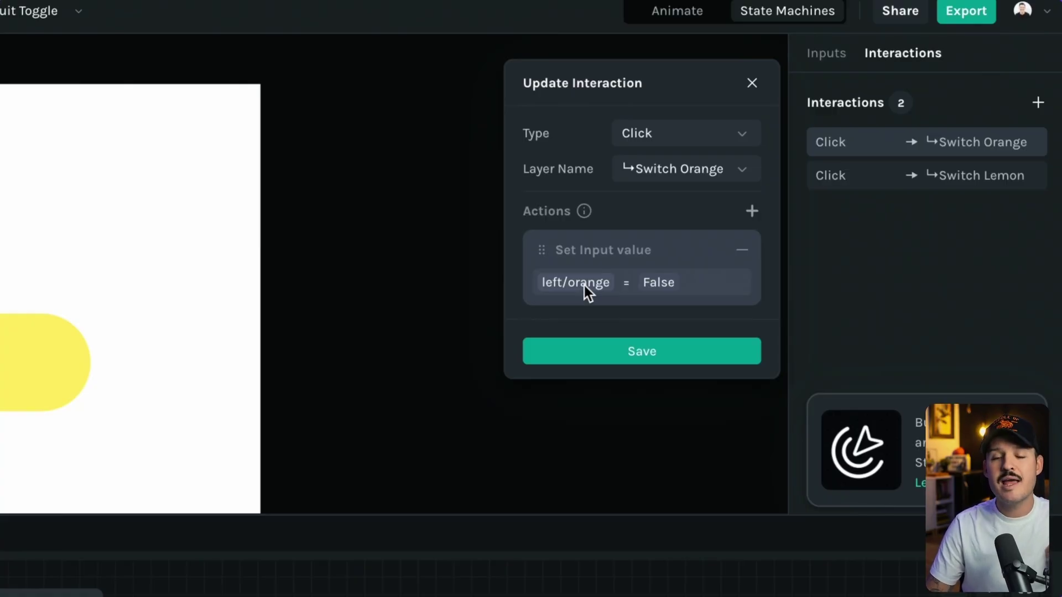
click(753, 83)
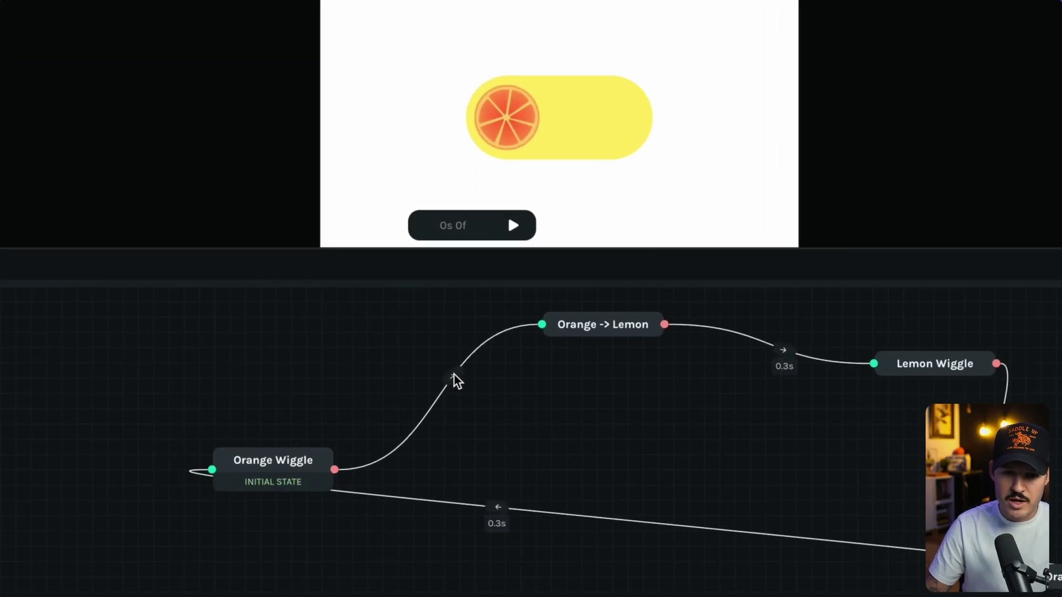
Review the Orange Wiggle to Lemon transition, then play the preview and flip the toggle between orange and lemon.
click(460, 399)
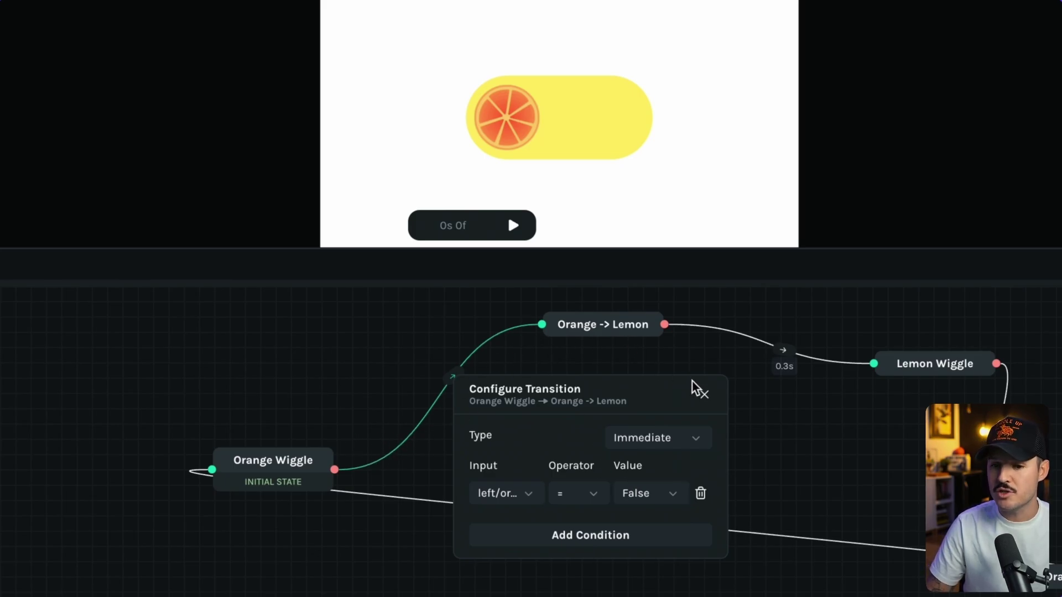
click(705, 394)
click(512, 226)
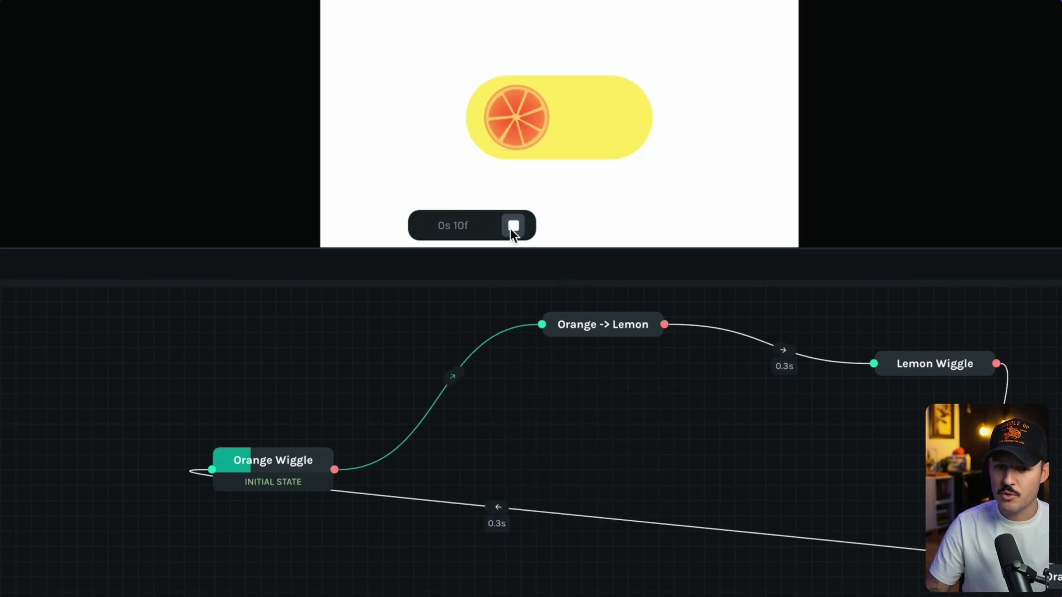
click(523, 118)
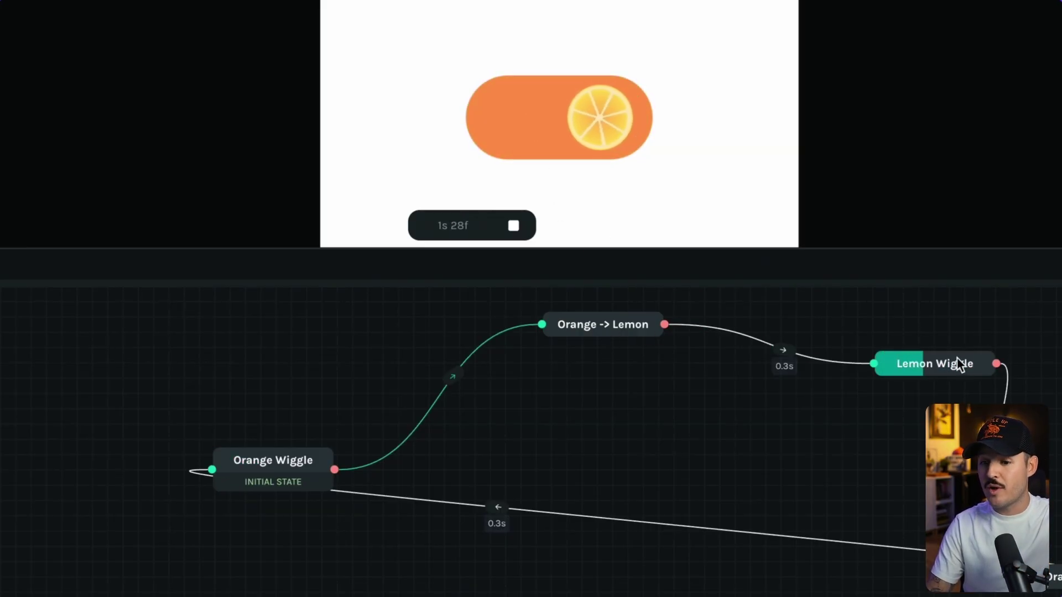
click(514, 225)
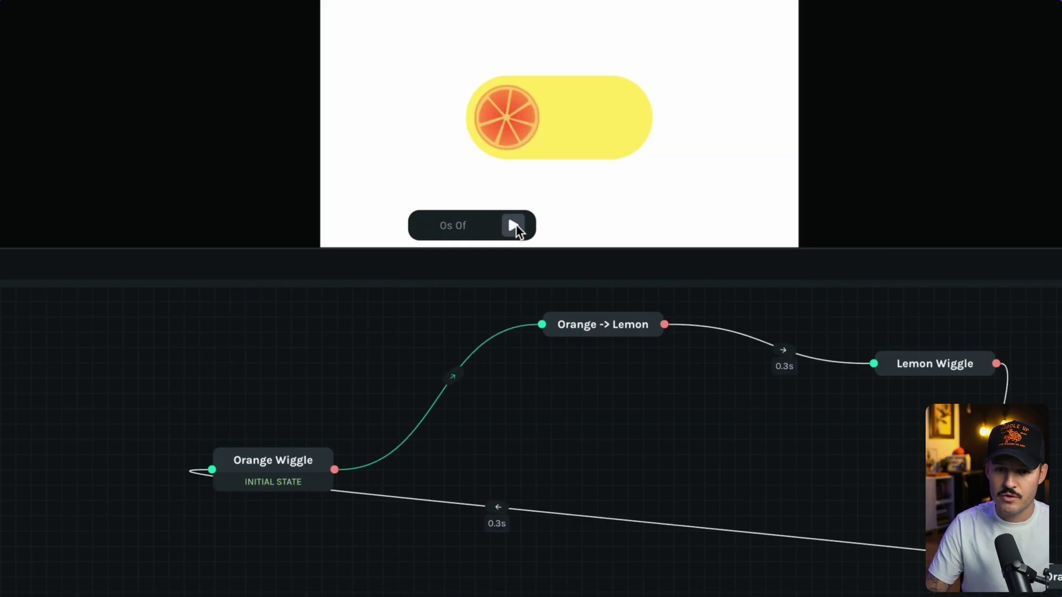
click(513, 127)
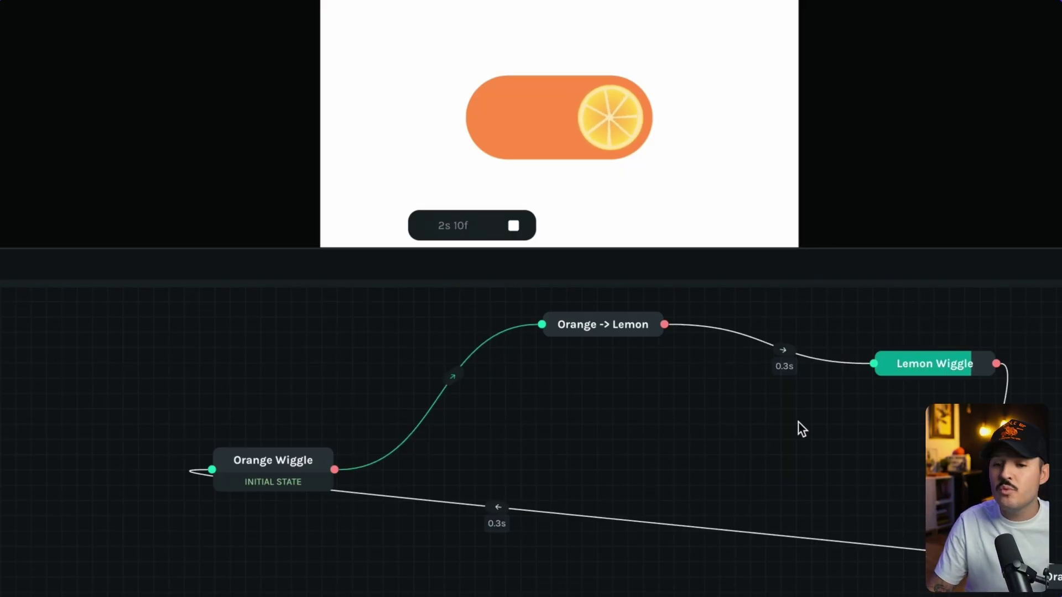
click(600, 120)
click(523, 118)
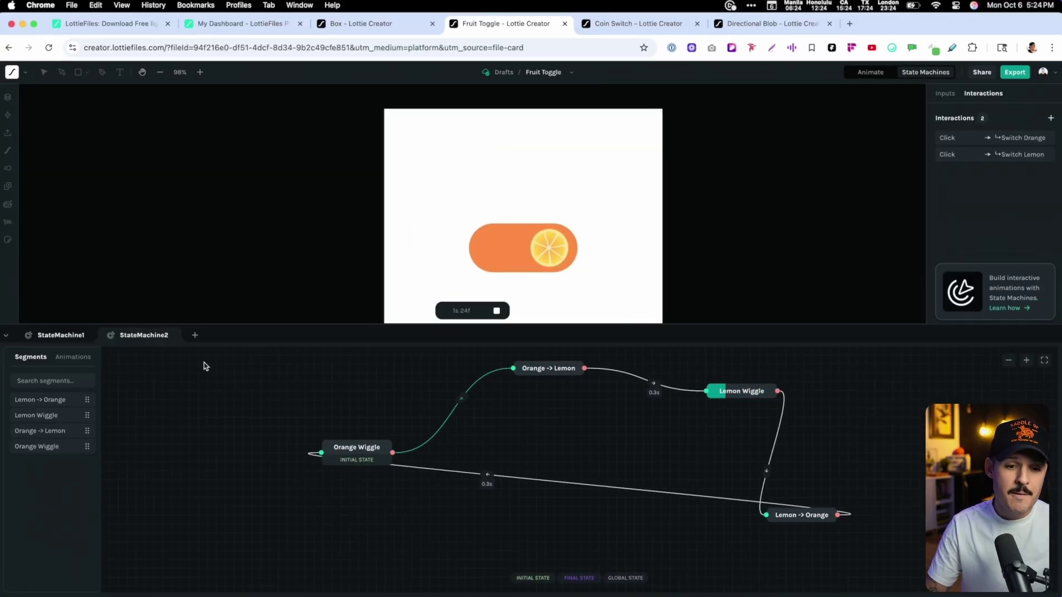
In StateMachine1, review the 0.5 s tweened Orange-to-Lemon Wiggle transition, then flip the toggle to lemon and back.
click(50, 339)
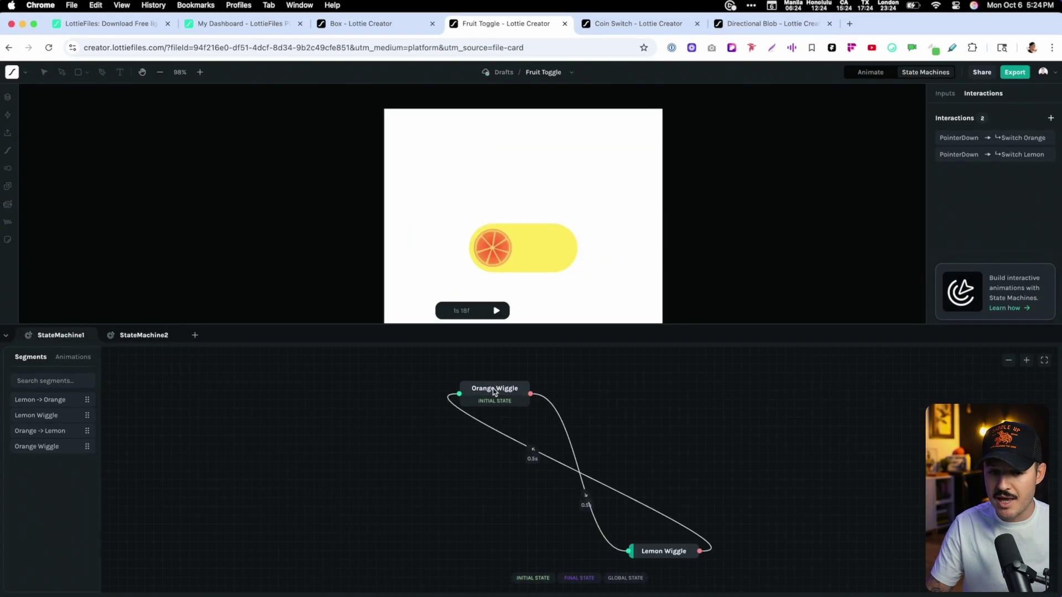
click(586, 492)
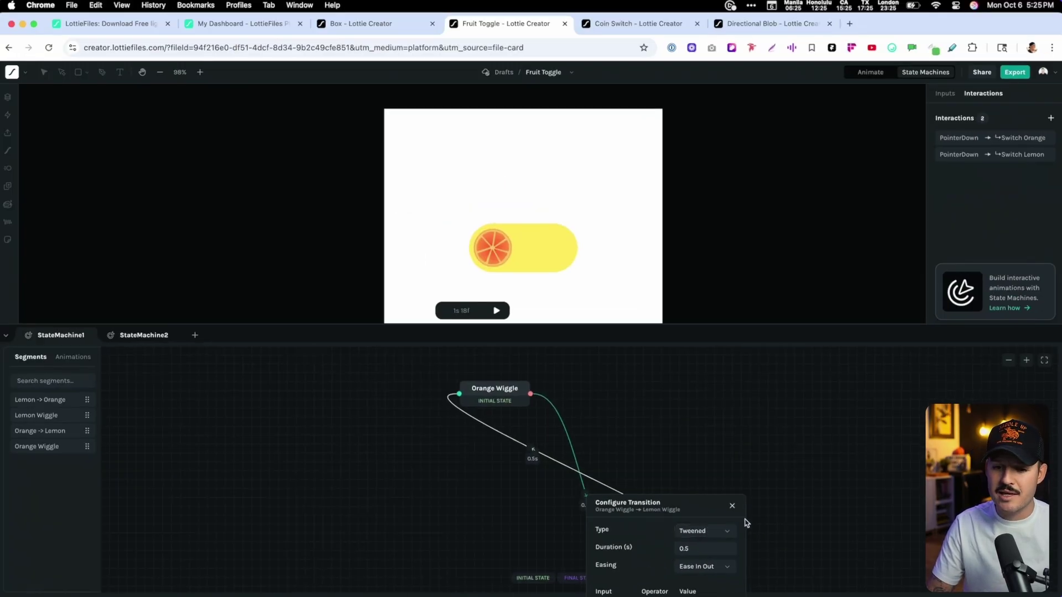
scroll(734, 504, down, 2)
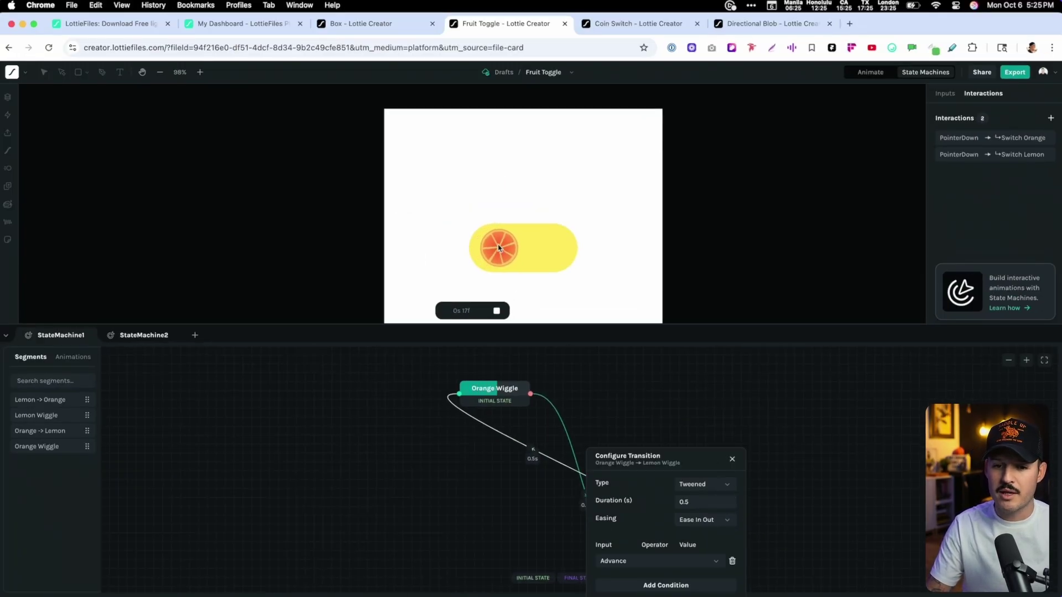
click(732, 459)
click(504, 251)
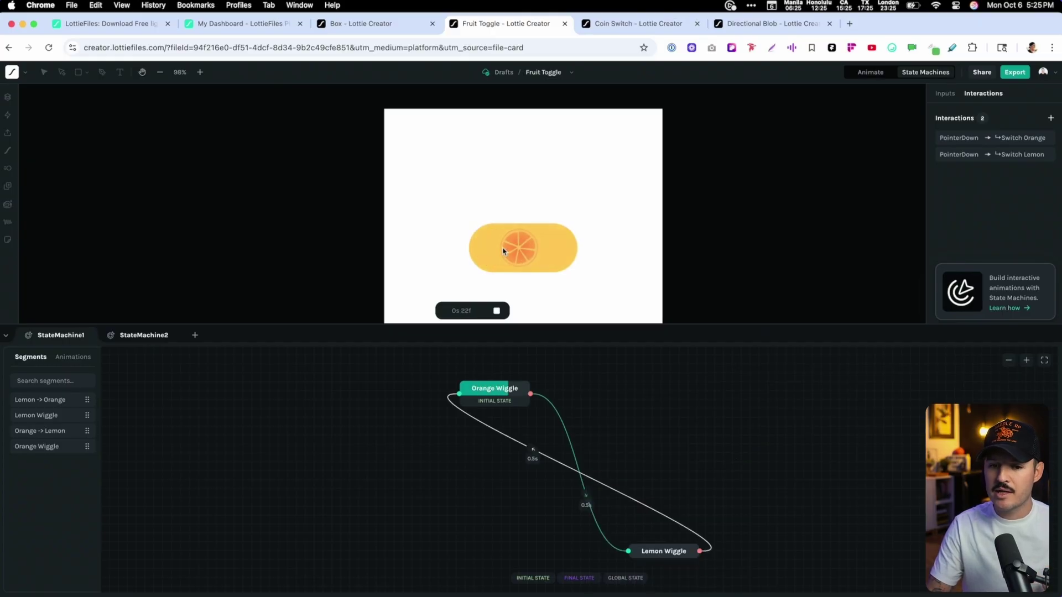
click(550, 257)
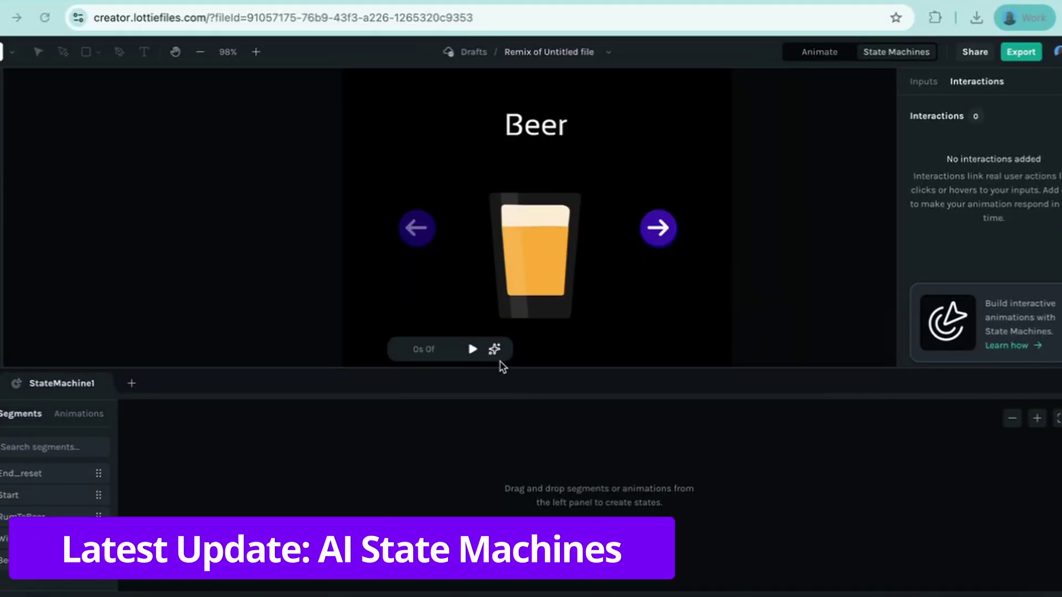
Ask the AI Assistant for a drinks menu cycling Beer to Wine, Wine to Rum, Rum to Beer.
click(495, 348)
click(727, 408)
text(I want to)
key(BackSpace)
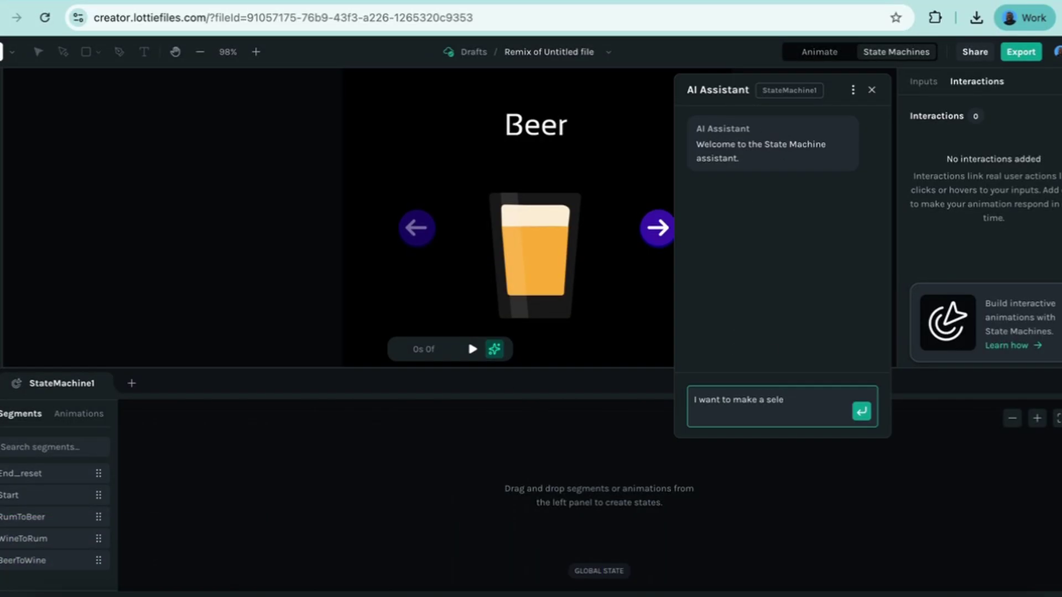
text(the first frame is)
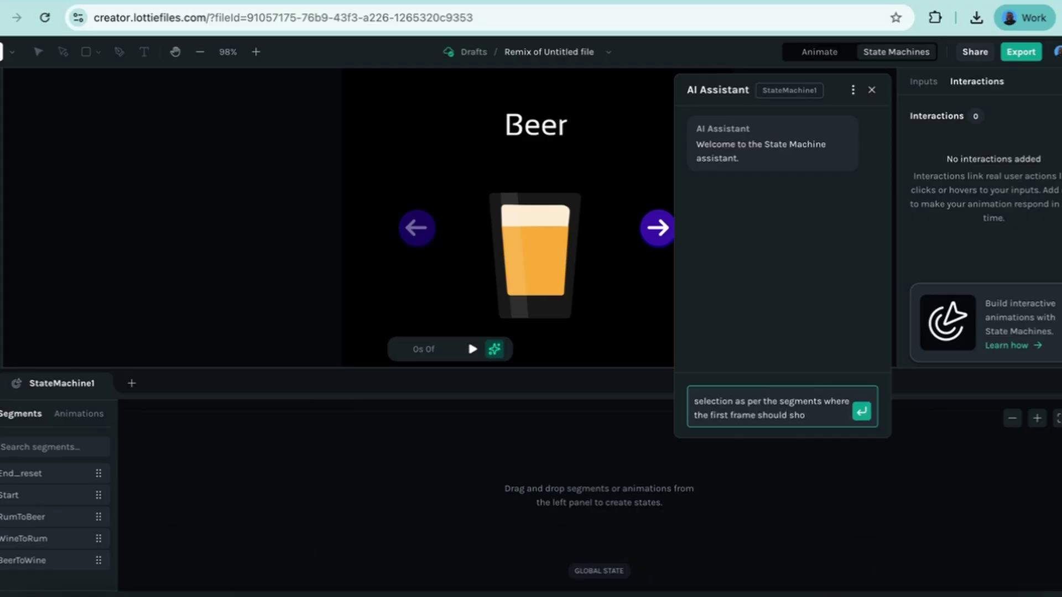
text( first frame of tbe)
text(er to wine and than go to wine)
text( I should also be able)
text( to go back to my first selection)
click(861, 411)
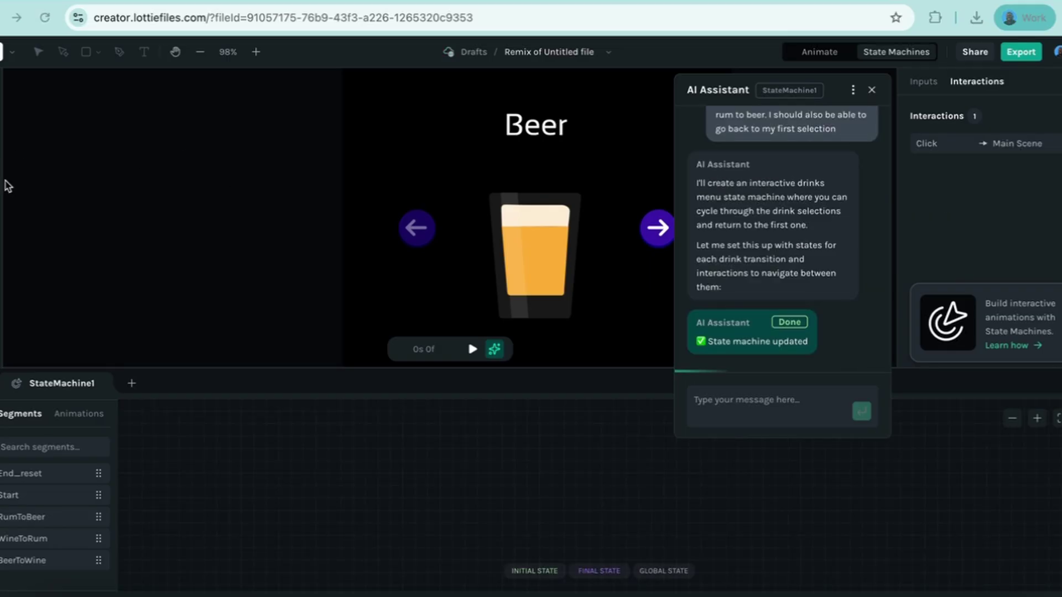
Play the generated drinks menu and advance through the drinks four times.
click(472, 349)
click(656, 231)
click(420, 238)
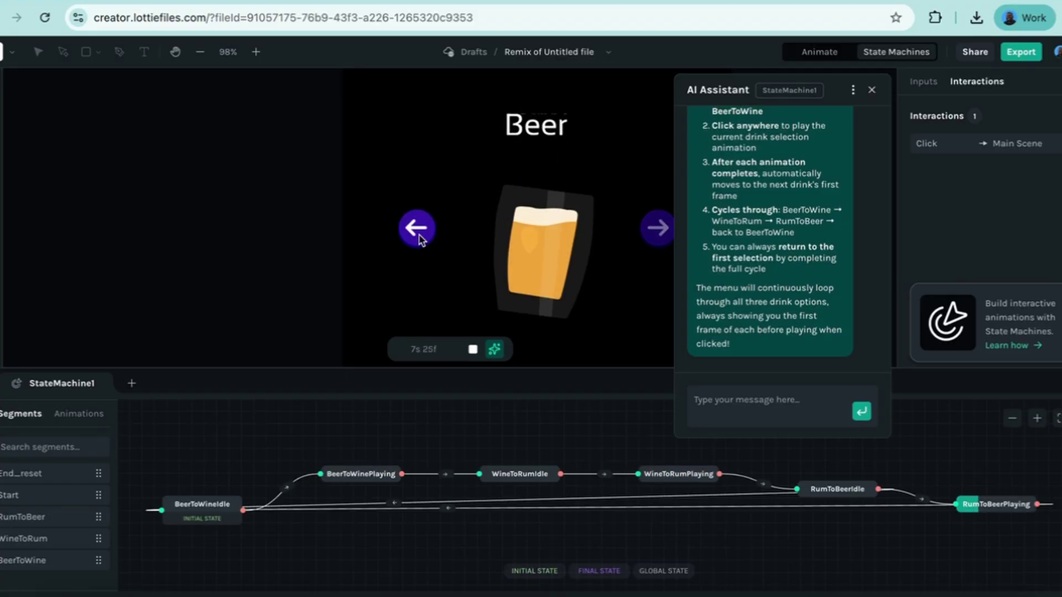
click(497, 260)
click(534, 282)
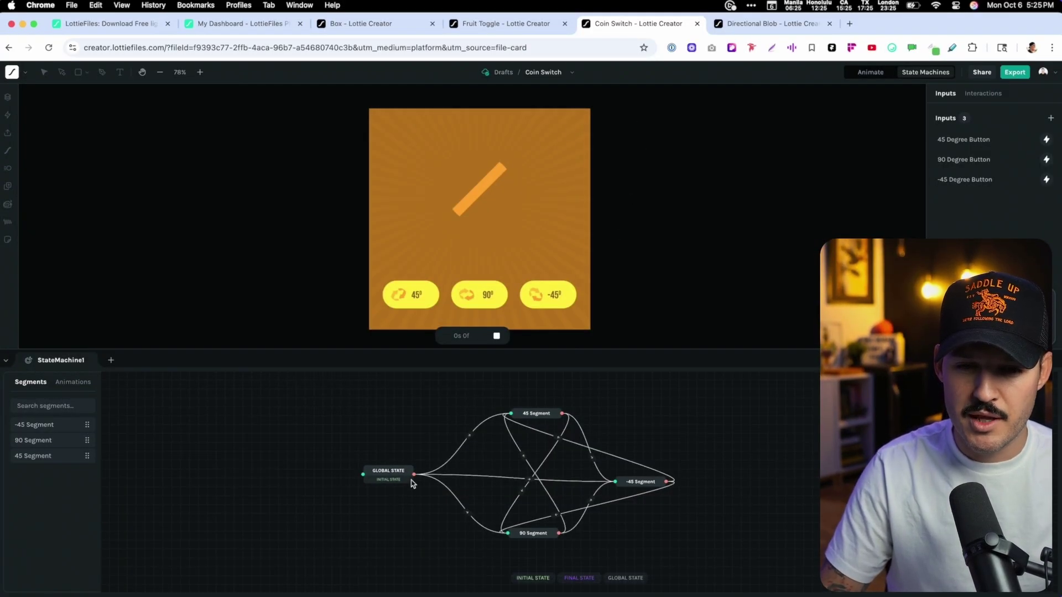
Test the Coin Switch spins with the 45°, 90° and -45° buttons, then move to the Directional Blob file.
click(410, 296)
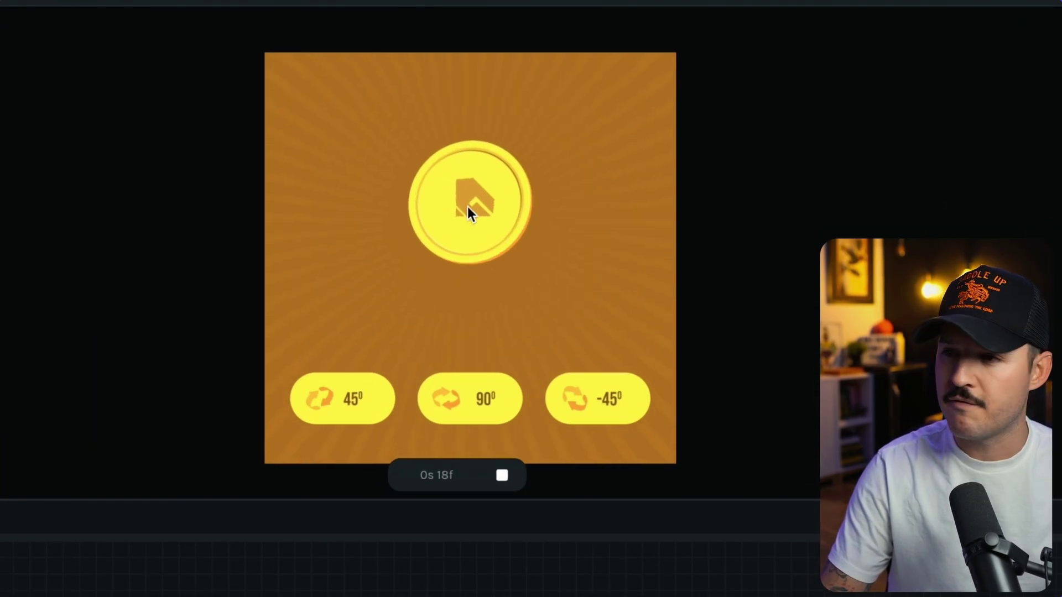
click(469, 401)
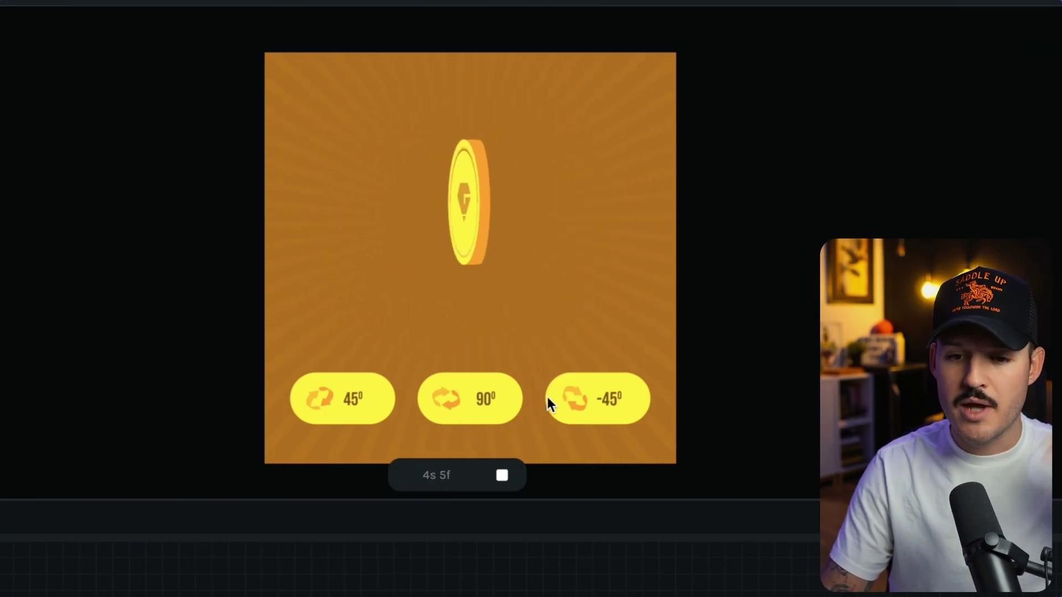
click(596, 405)
click(500, 406)
click(373, 406)
click(360, 398)
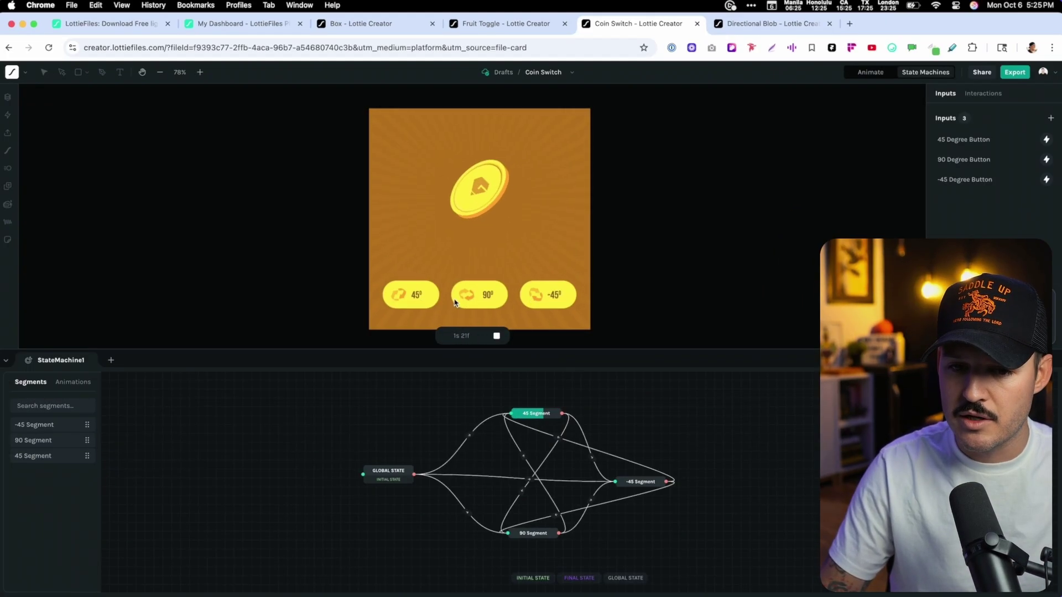
click(489, 298)
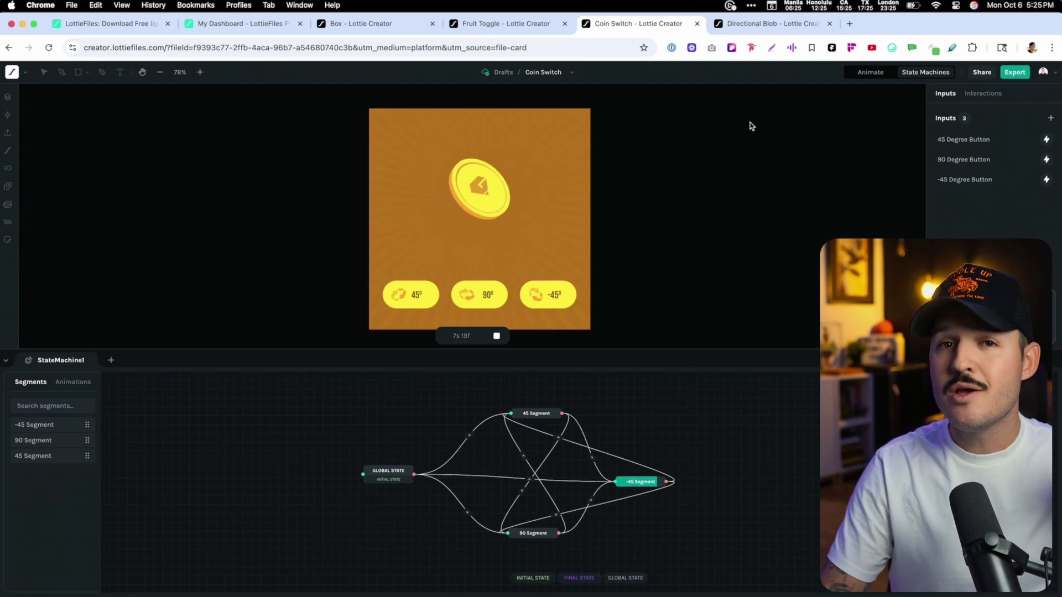
click(773, 28)
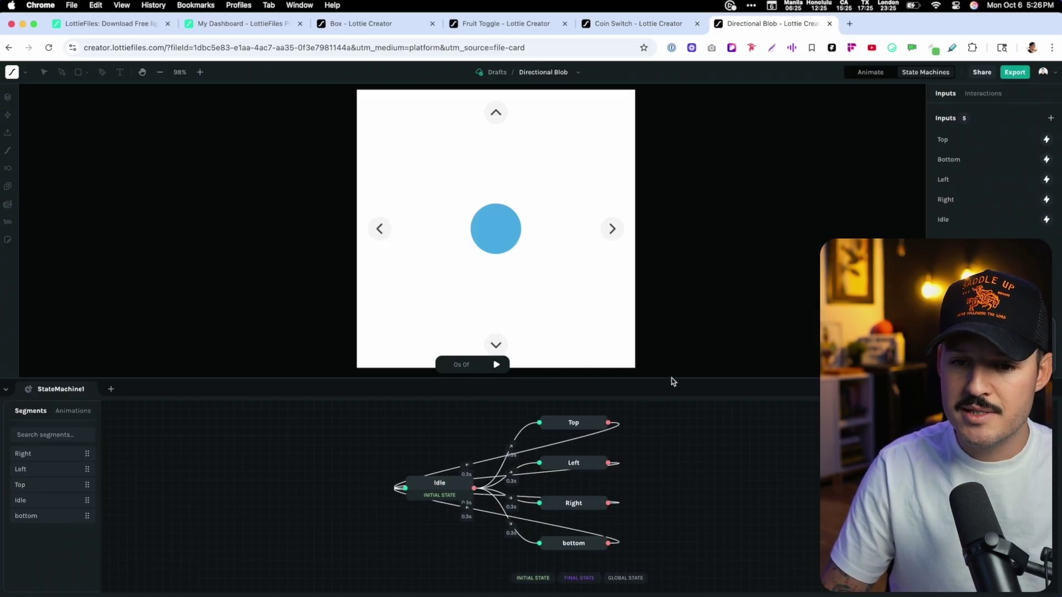
Shrink the state-machine panel slightly and drive the blob right, up and down with the canvas arrows.
drag(670, 379, 669, 390)
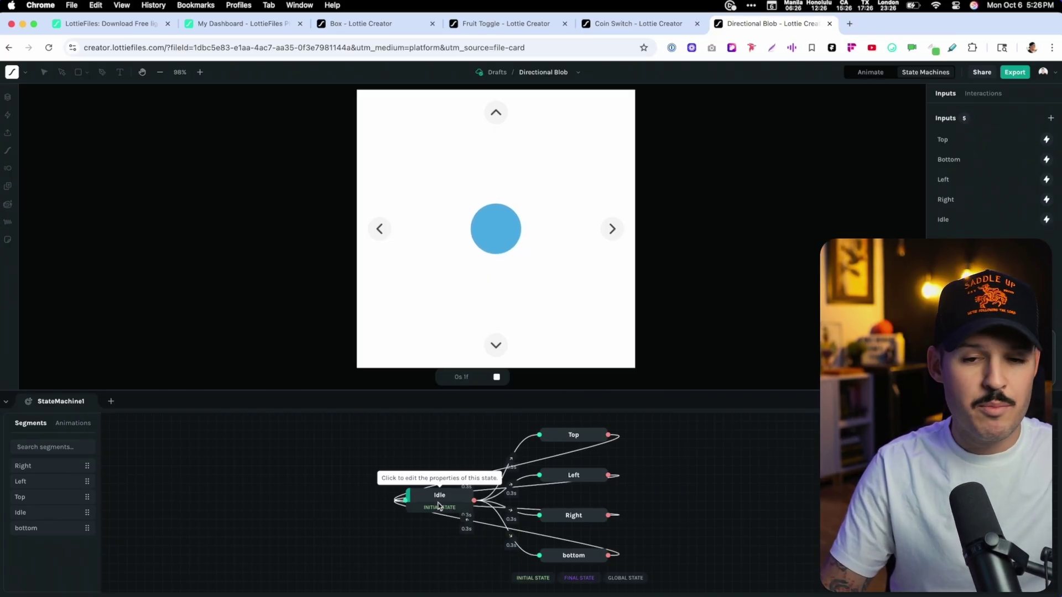
click(613, 230)
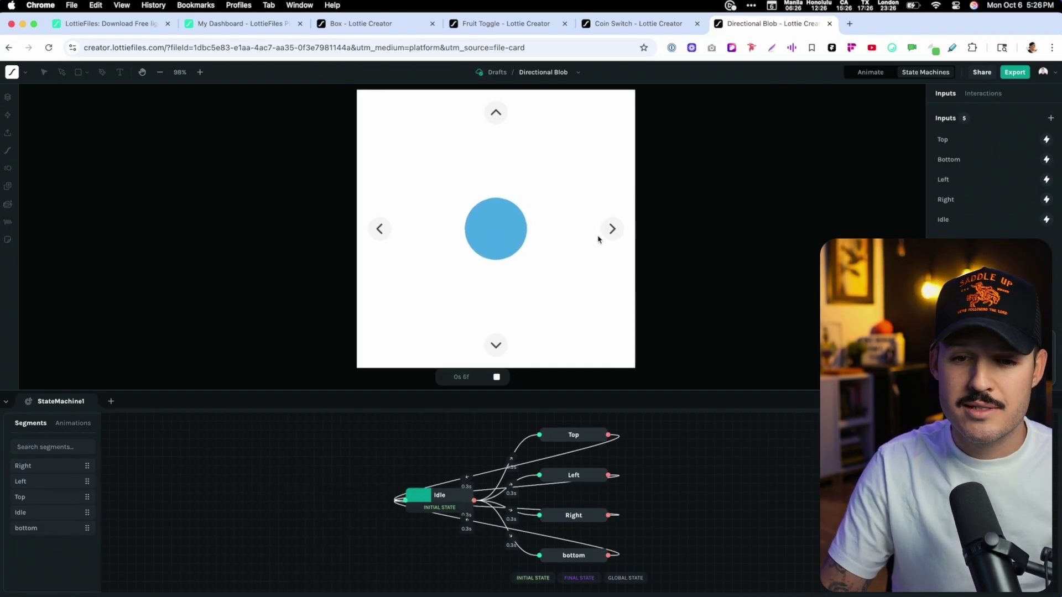
click(496, 113)
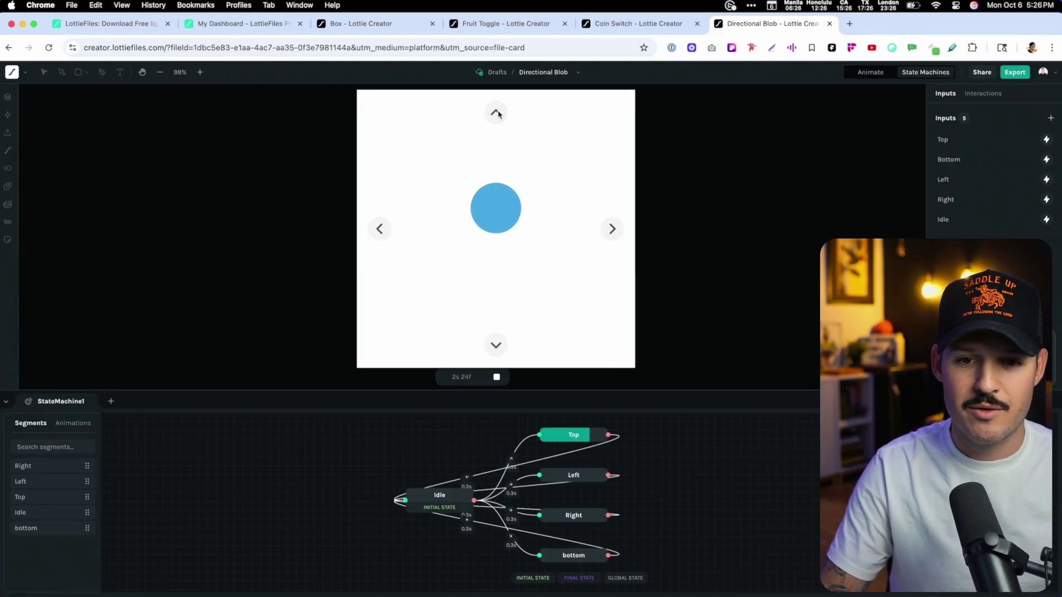
click(496, 347)
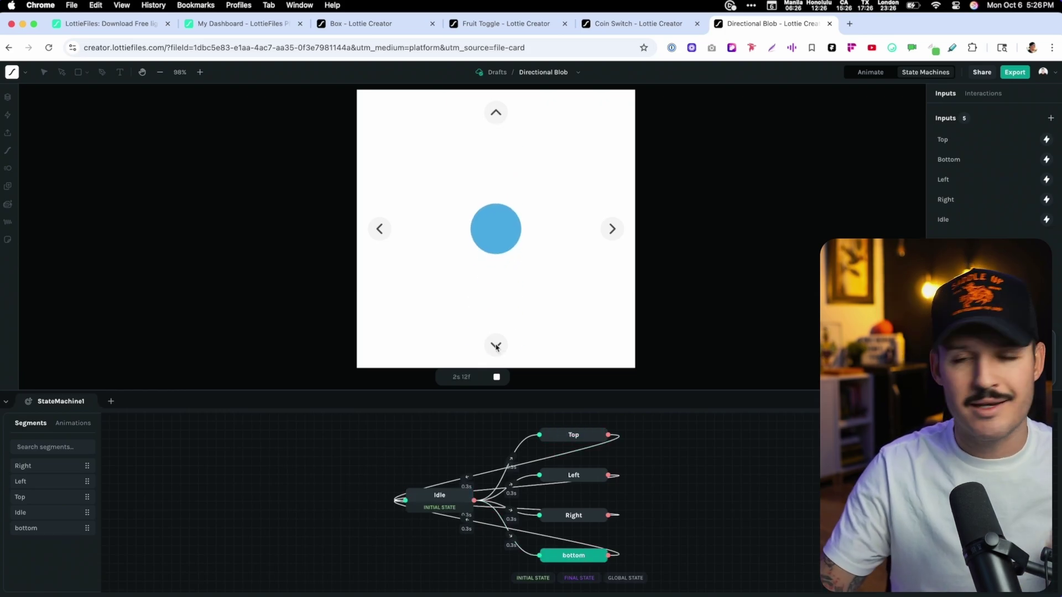